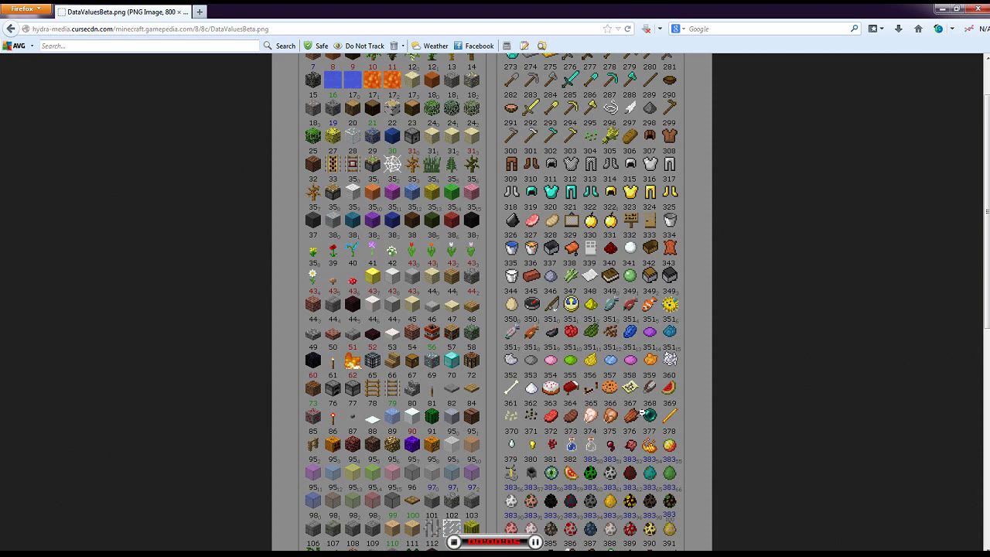
- Scroll the DataValuesBeta chart to the top and open a new Firefox tab
{"action": "scroll", "coordinate": [921, 77], "scroll_direction": "up", "scroll_amount": 2}
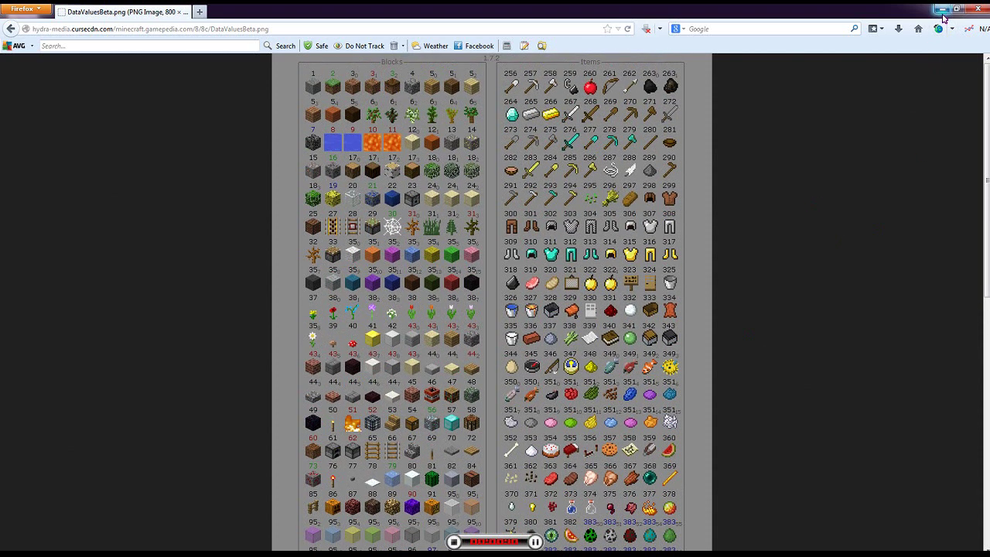
{"action": "key", "text": "ctrl+t"}
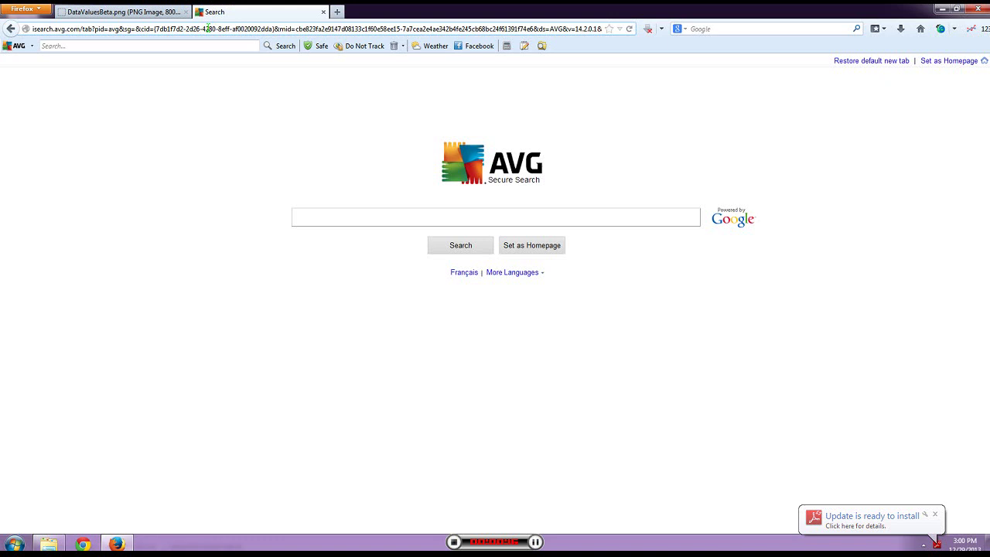
- Go to turbosquid.com in the new tab
{"action": "double_click", "coordinate": [207, 29]}
{"action": "triple_click", "coordinate": [212, 29]}
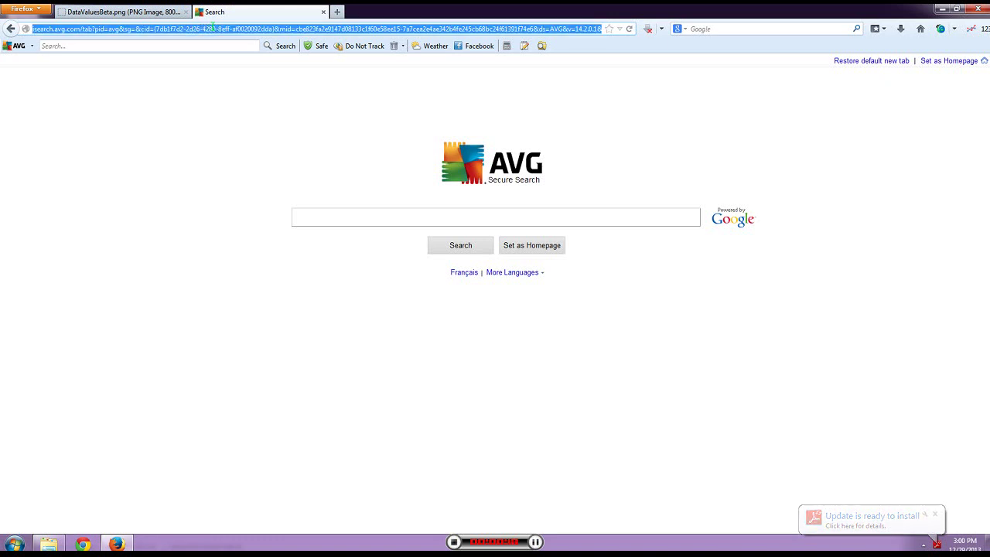
{"action": "type", "text": "turbosquid.com/"}
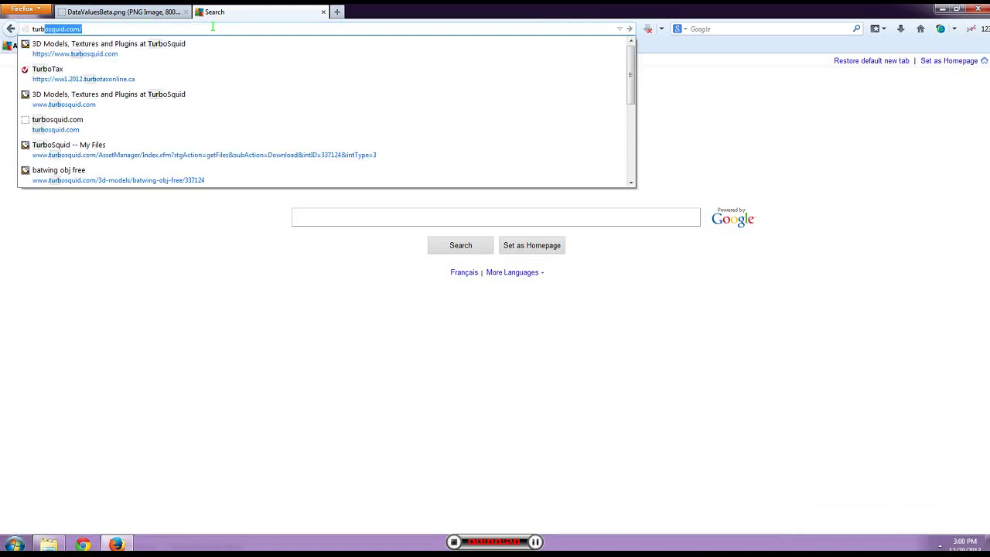
{"action": "key", "text": "Return"}
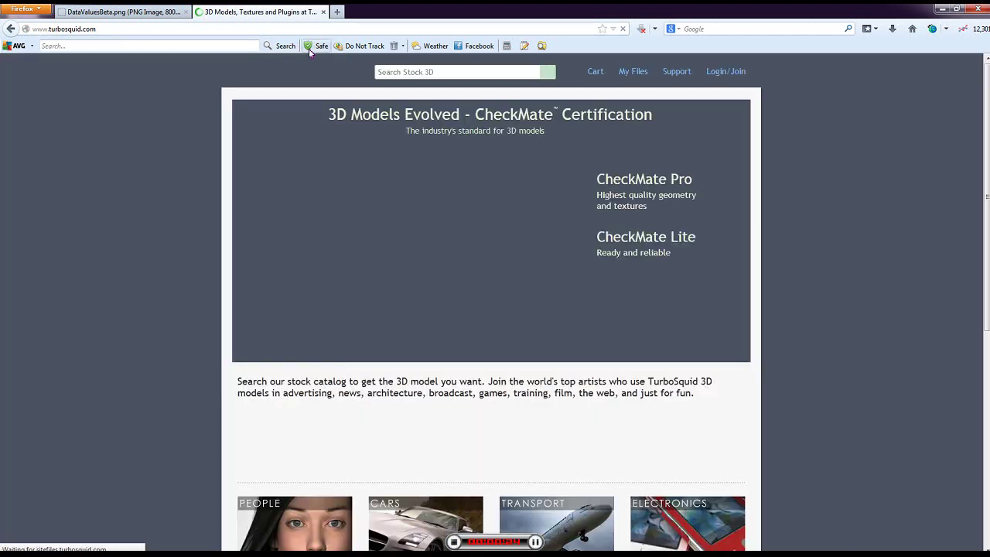
- Search TurboSquid's stock 3D models for 'car'
{"action": "left_click", "coordinate": [425, 71]}
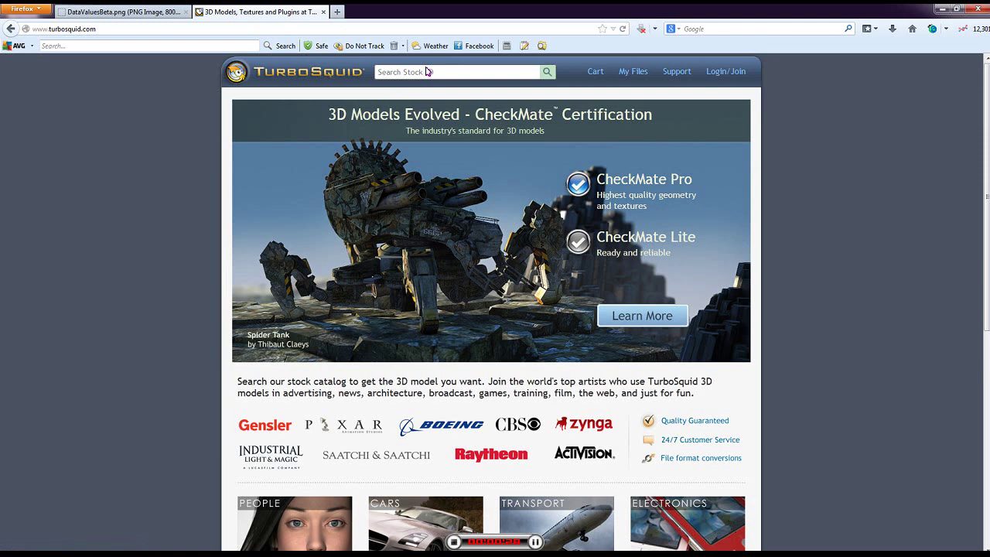
{"action": "type", "text": "car"}
{"action": "key", "text": "Return"}
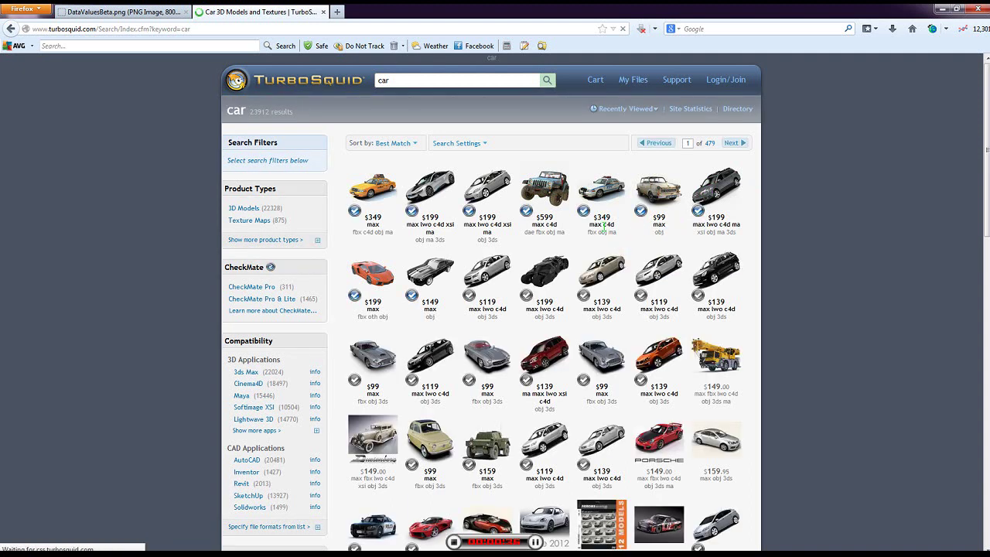
- Sort the car results by Lower Prices, then minimize Firefox
{"action": "left_click_drag", "start_coordinate": [603, 226], "coordinate": [613, 224]}
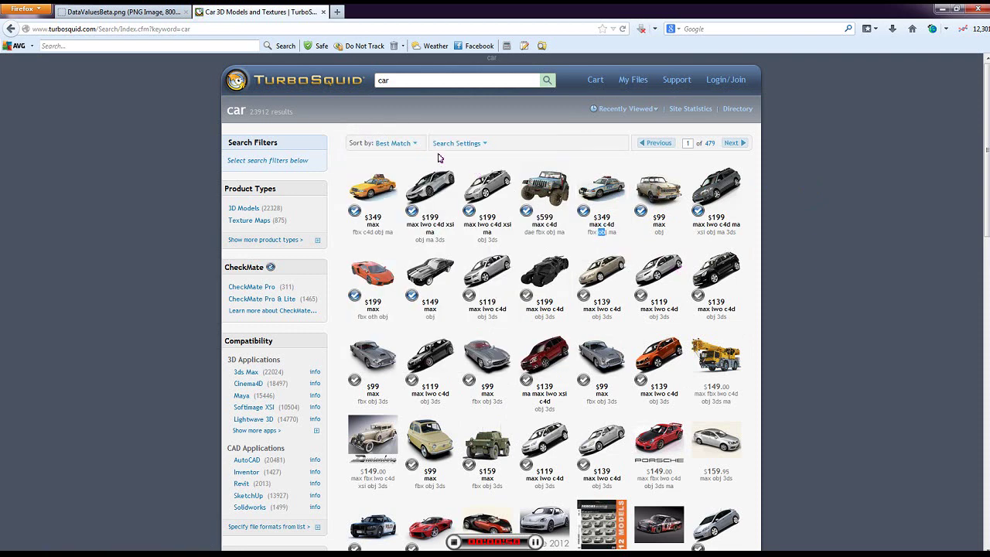
{"action": "left_click", "coordinate": [398, 143]}
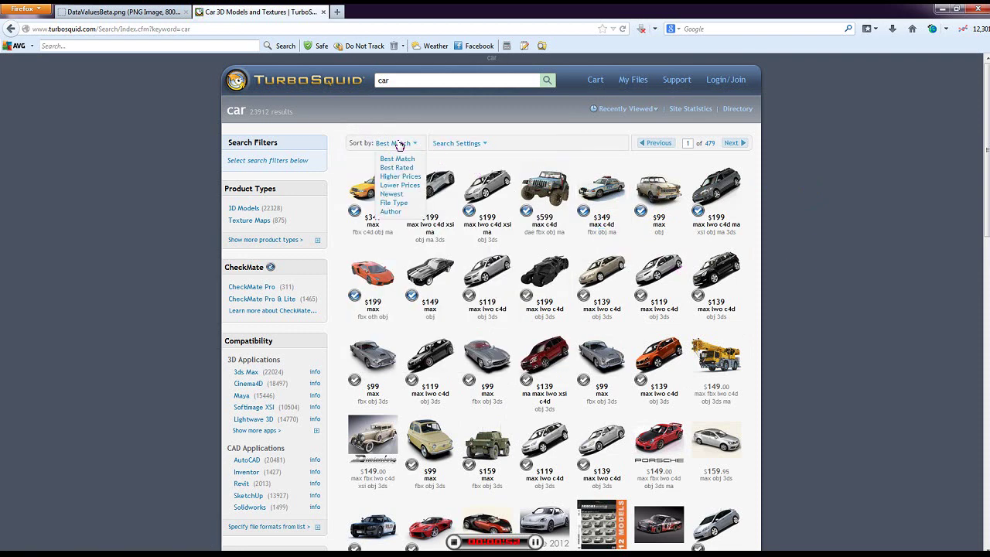
{"action": "left_click", "coordinate": [408, 185]}
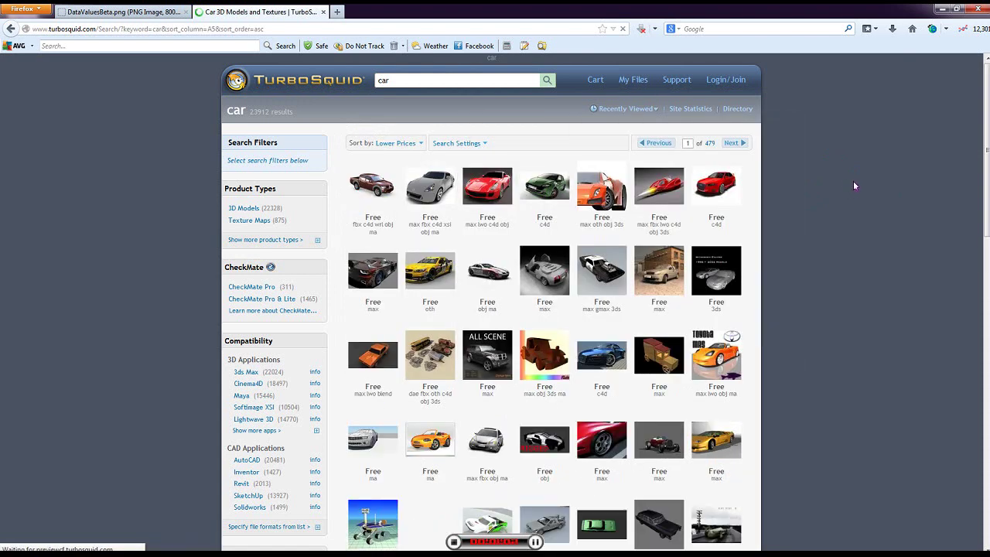
{"action": "left_click", "coordinate": [940, 9]}
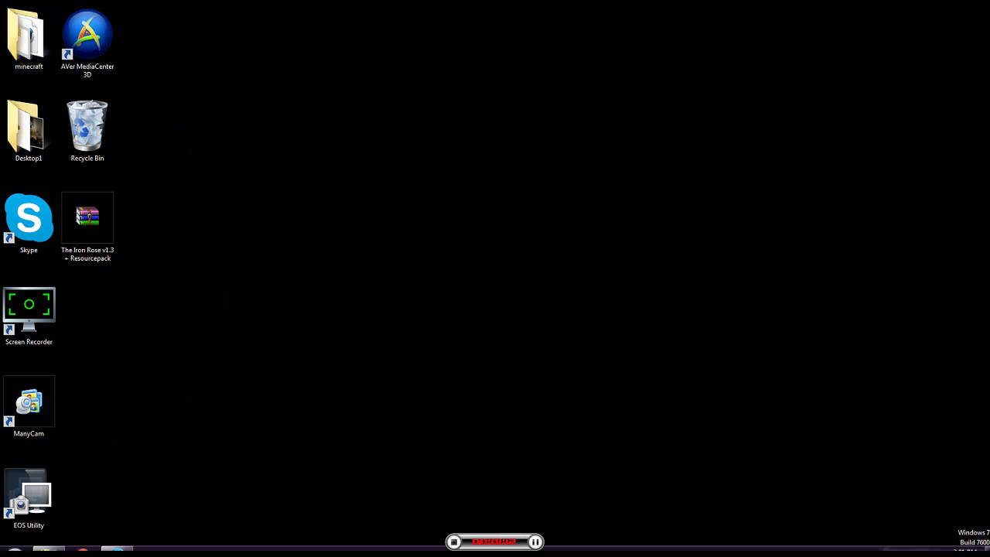
- Browse from minecraftmods into the Objects folder in Explorer
{"action": "left_click", "coordinate": [48, 543]}
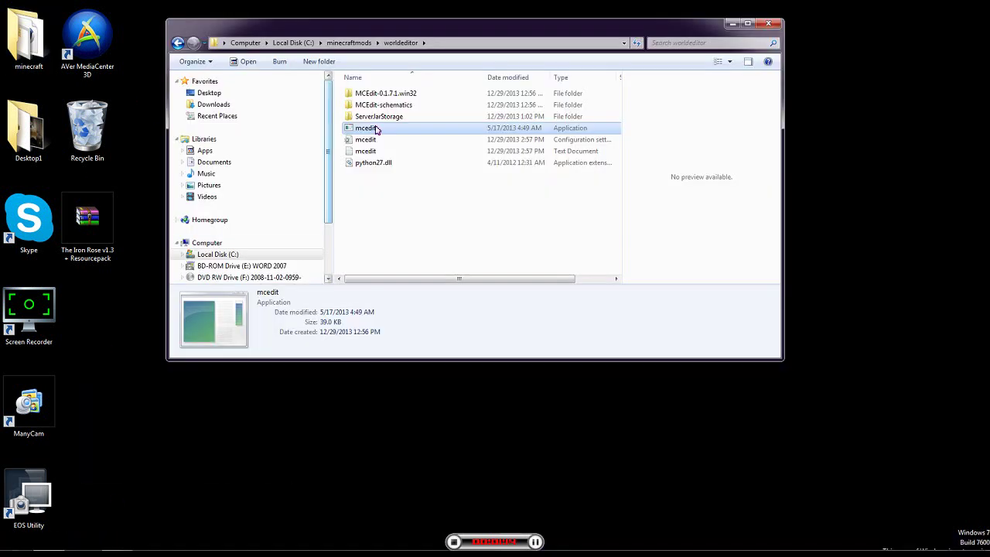
{"action": "left_click", "coordinate": [355, 44]}
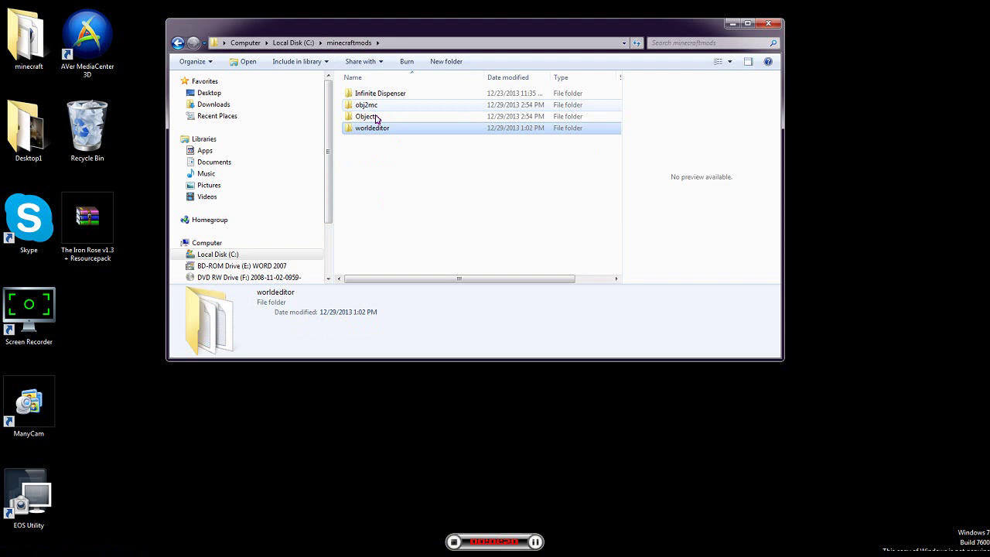
{"action": "double_click", "coordinate": [377, 131]}
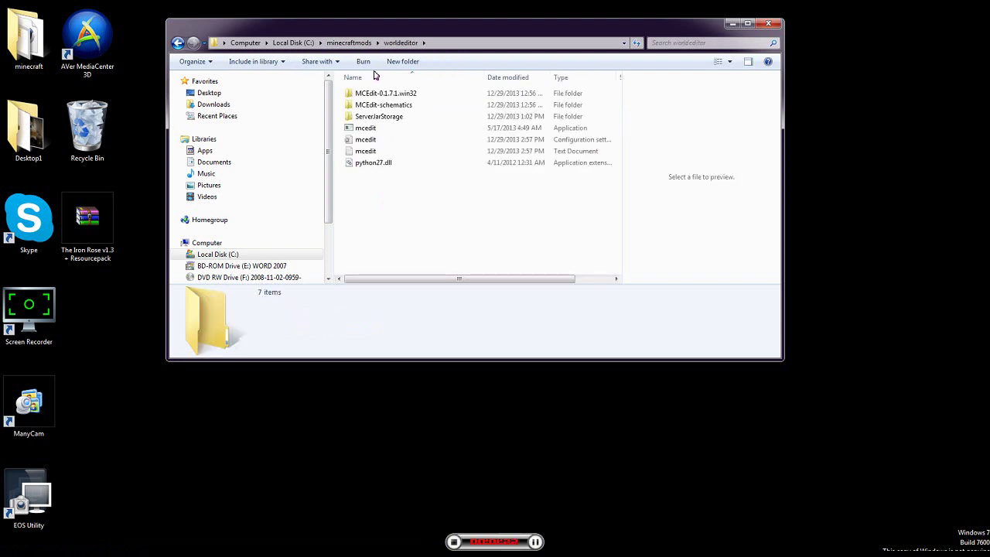
{"action": "left_click", "coordinate": [368, 44]}
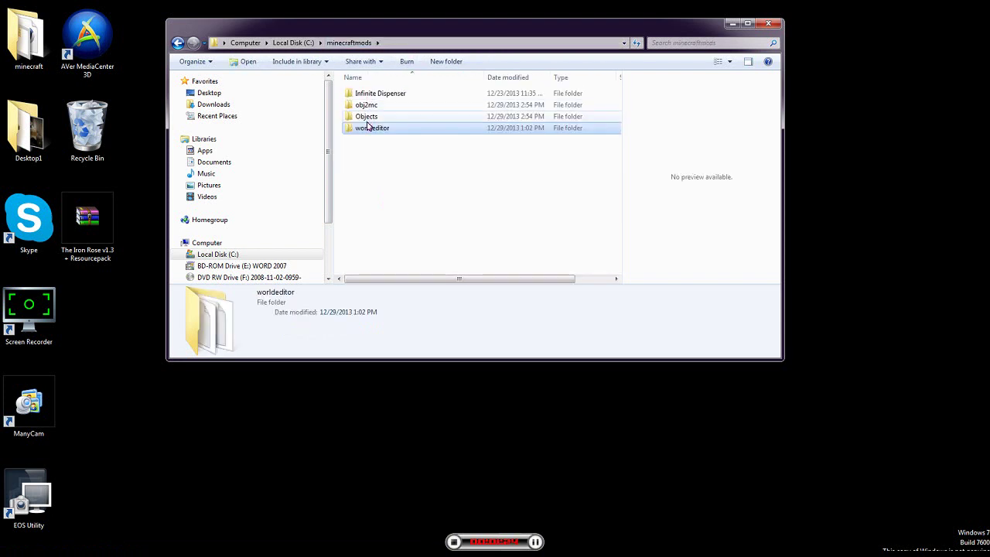
{"action": "double_click", "coordinate": [367, 118]}
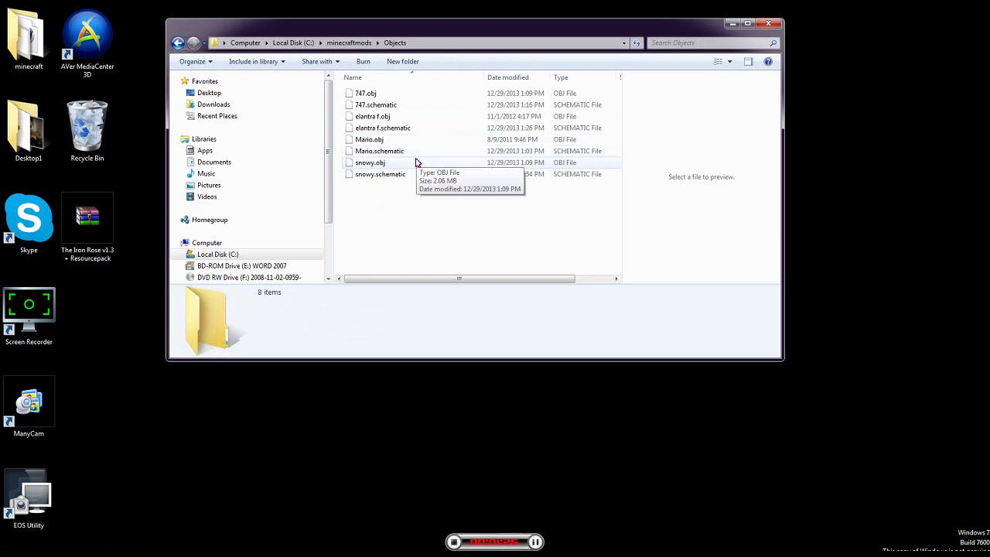
- Review the model files and delete elantra f.schematic to the Recycle Bin
{"action": "left_click", "coordinate": [384, 165]}
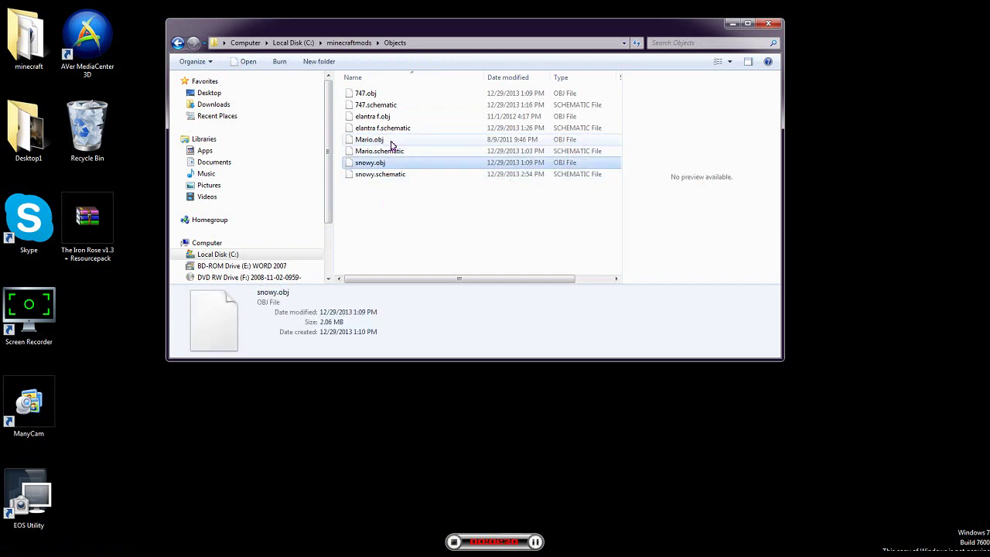
{"action": "left_click", "coordinate": [390, 140]}
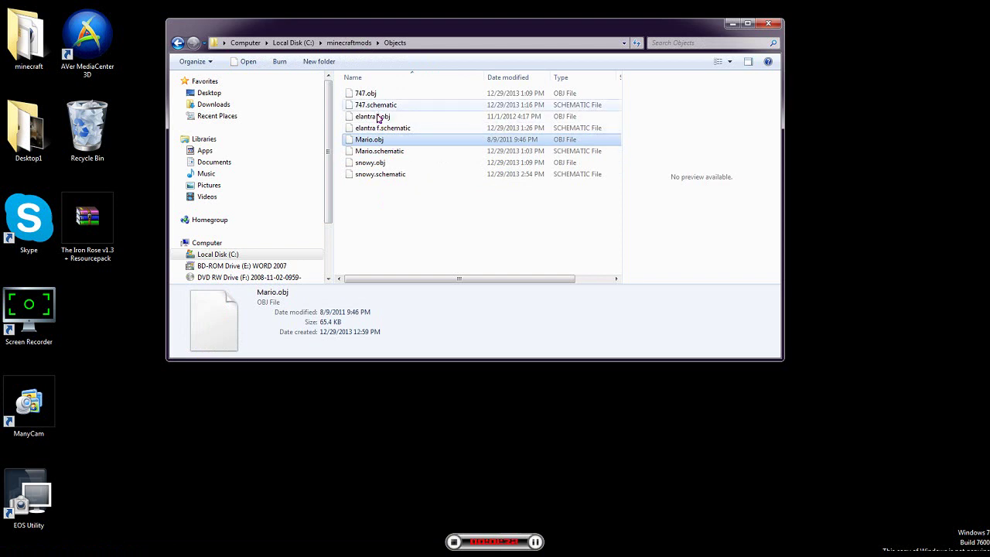
{"action": "left_click", "coordinate": [379, 117]}
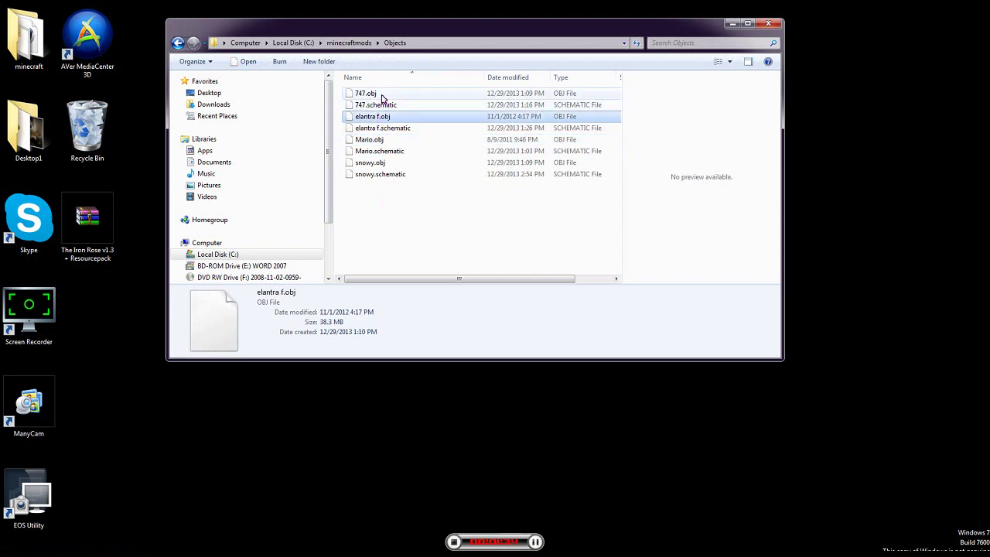
{"action": "left_click", "coordinate": [382, 96]}
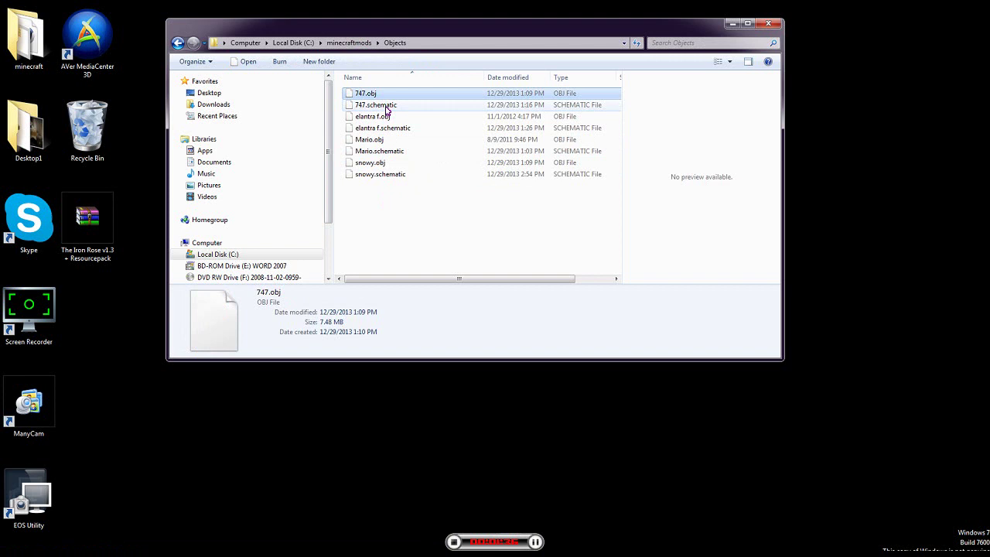
{"action": "left_click", "coordinate": [391, 134]}
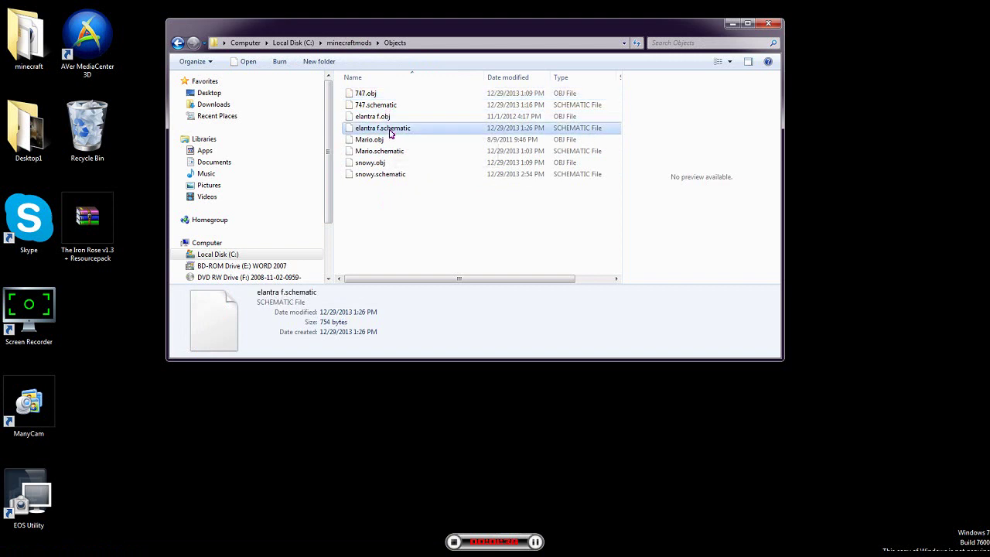
{"action": "left_click", "coordinate": [389, 178]}
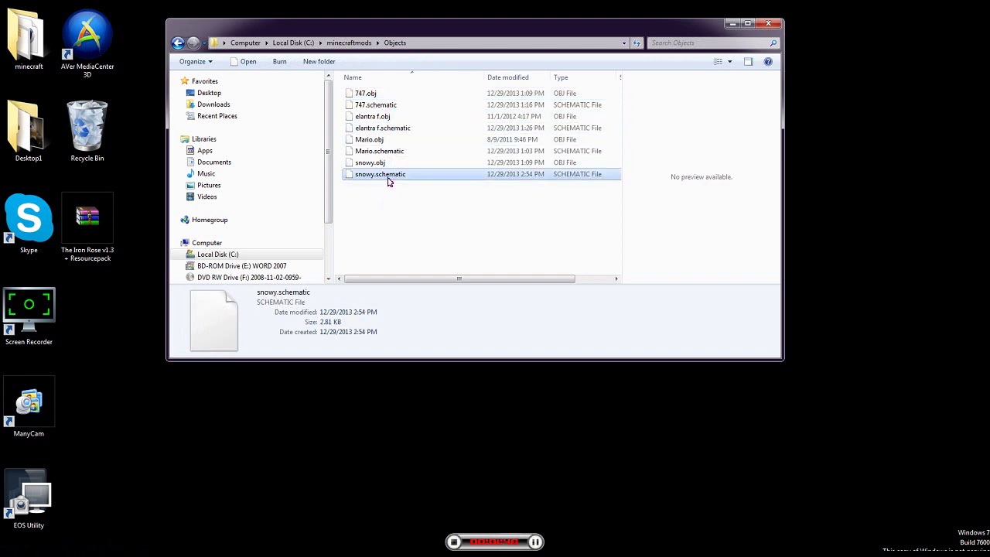
{"action": "left_click", "coordinate": [406, 130]}
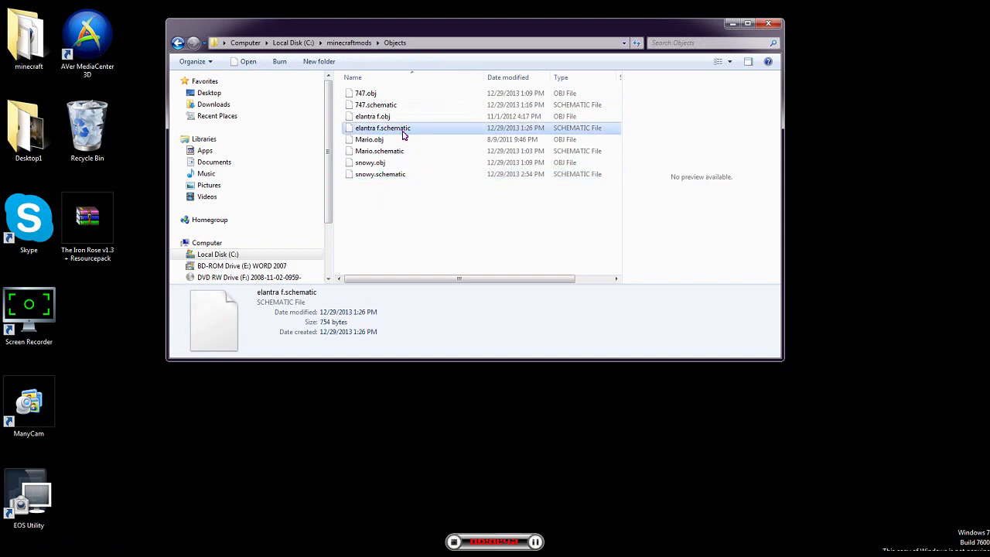
{"action": "key", "text": "Delete"}
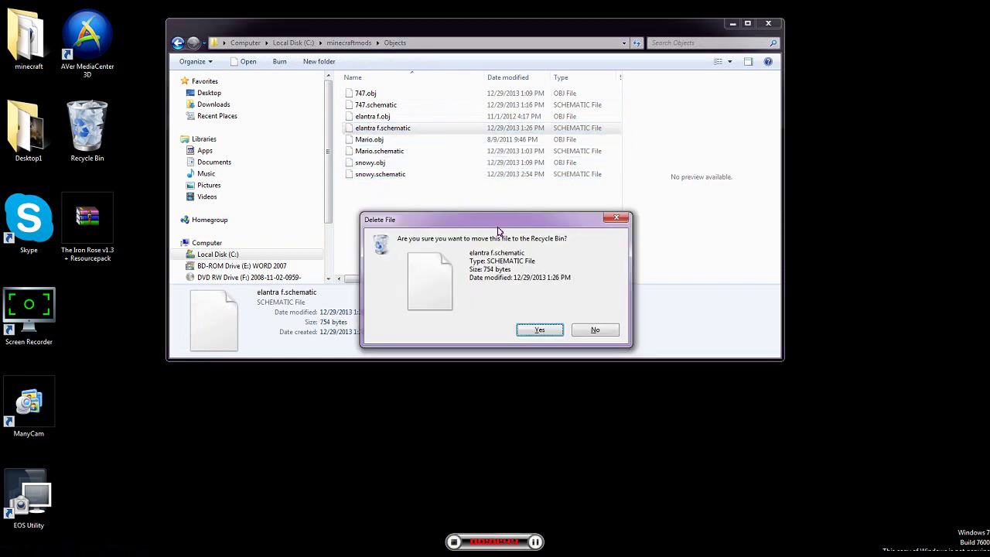
{"action": "key", "text": "Return"}
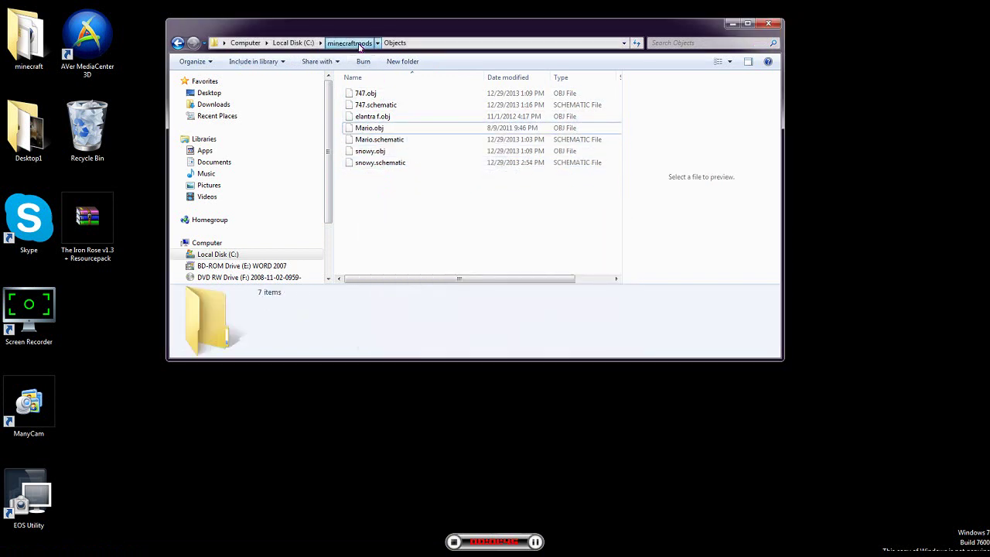
- Launch the obj2mc converter from the obj2mc folder
{"action": "left_click", "coordinate": [361, 43]}
{"action": "double_click", "coordinate": [376, 117]}
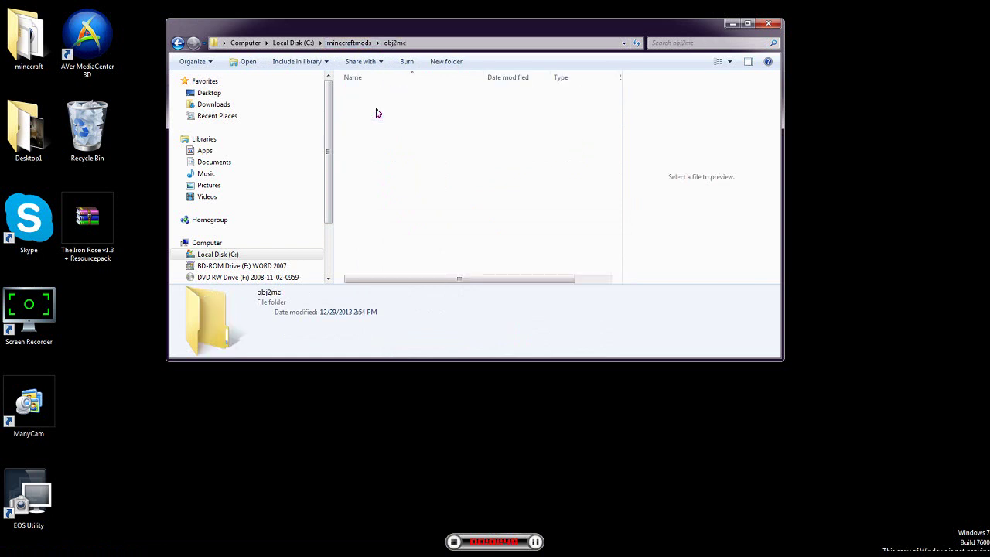
{"action": "left_click", "coordinate": [379, 118]}
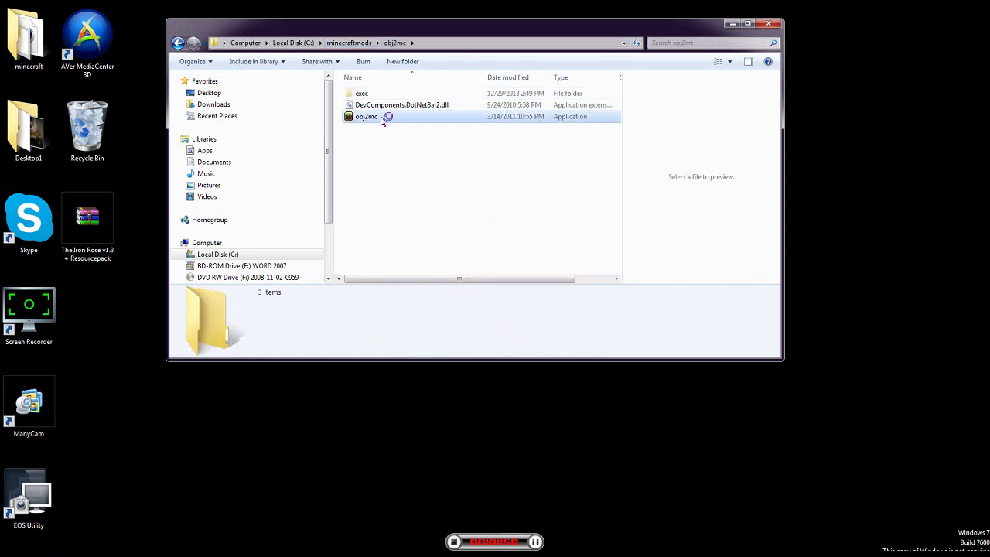
{"action": "left_click", "coordinate": [732, 23]}
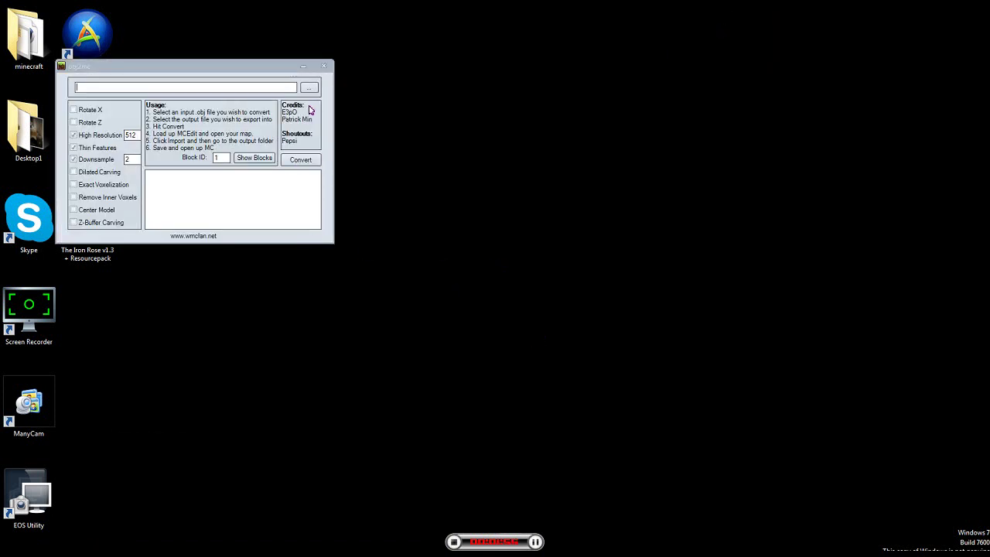
- Load elantra f.obj as the input model and start converting it
{"action": "left_click", "coordinate": [309, 86]}
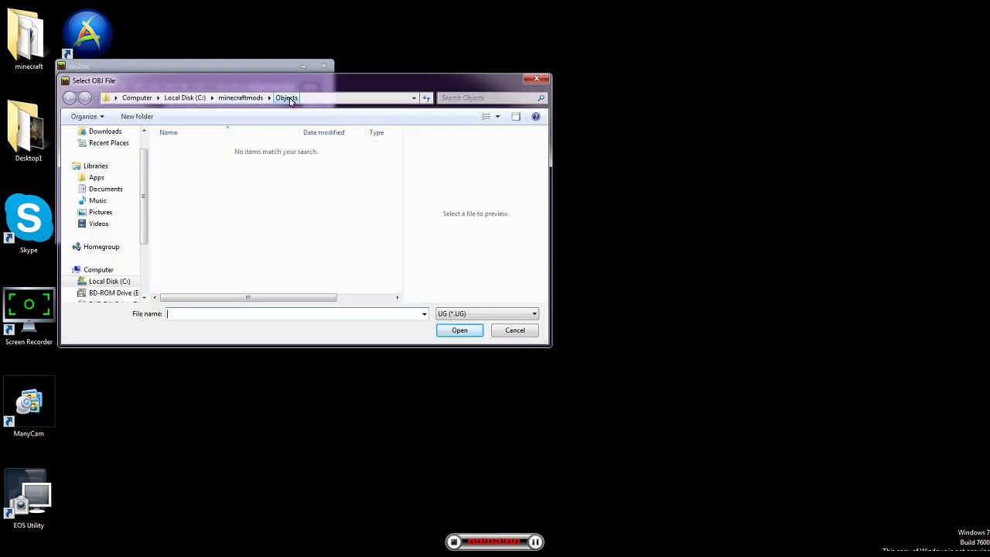
{"action": "left_click", "coordinate": [455, 316]}
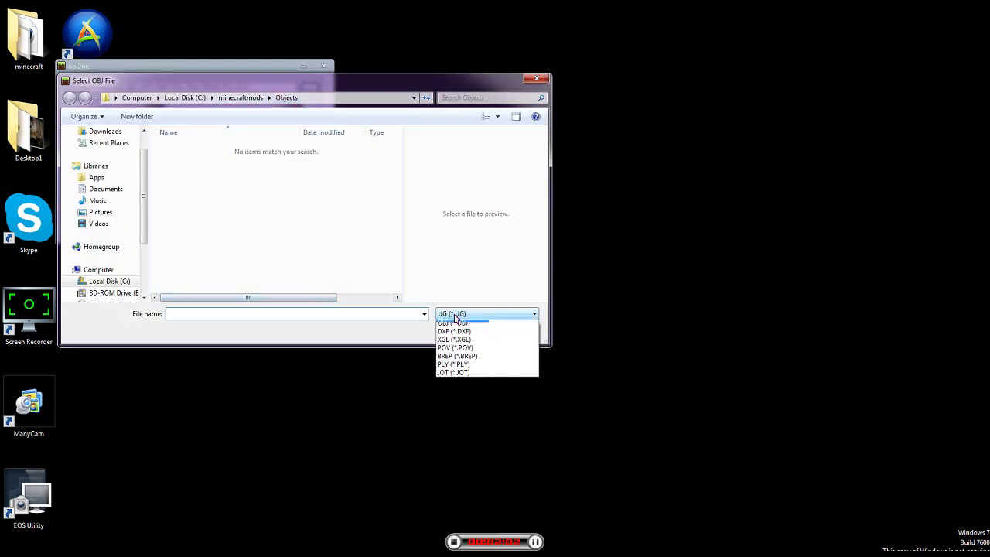
{"action": "left_click", "coordinate": [454, 333]}
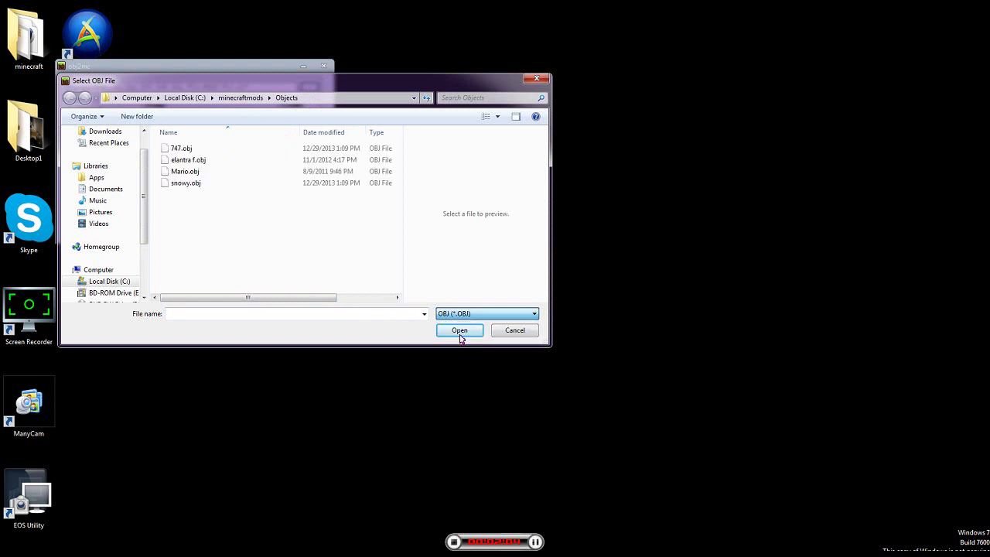
{"action": "left_click", "coordinate": [191, 162]}
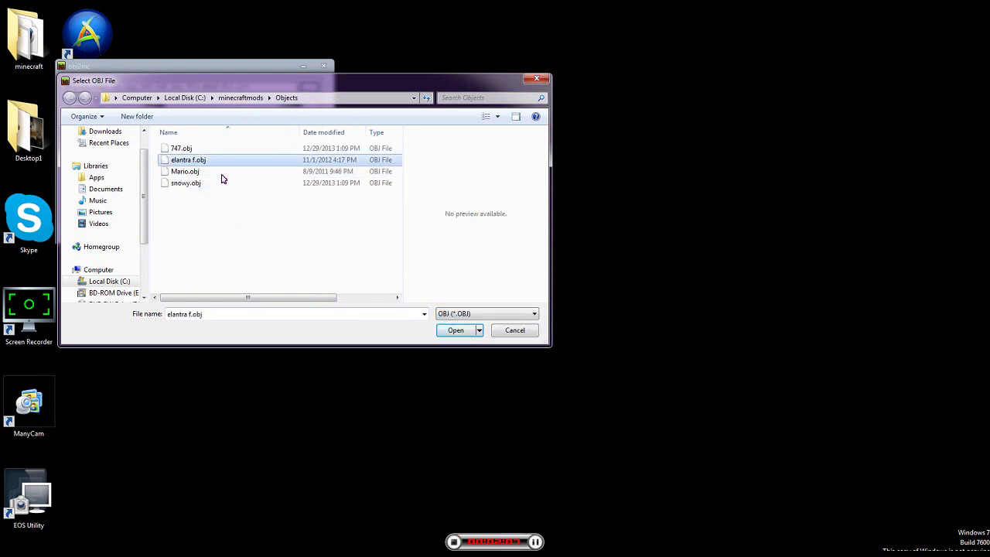
{"action": "left_click", "coordinate": [453, 334]}
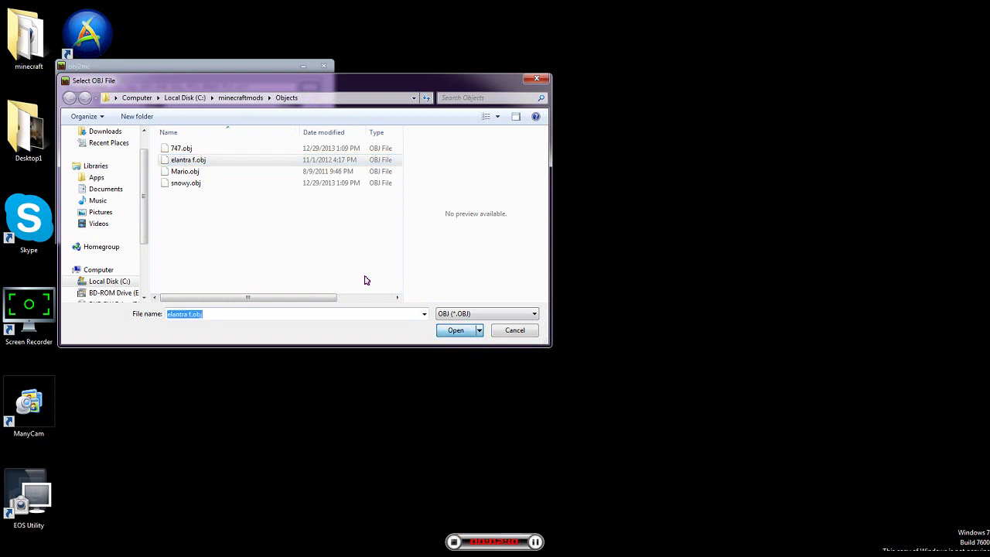
{"action": "left_click", "coordinate": [299, 162]}
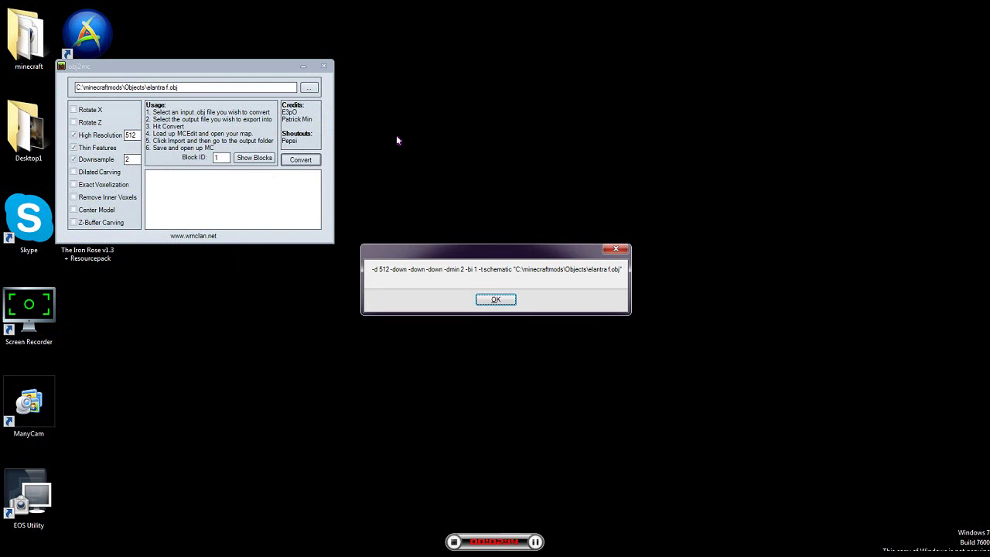
- Acknowledge the generated command so the elantra conversion runs
{"action": "left_click", "coordinate": [495, 300]}
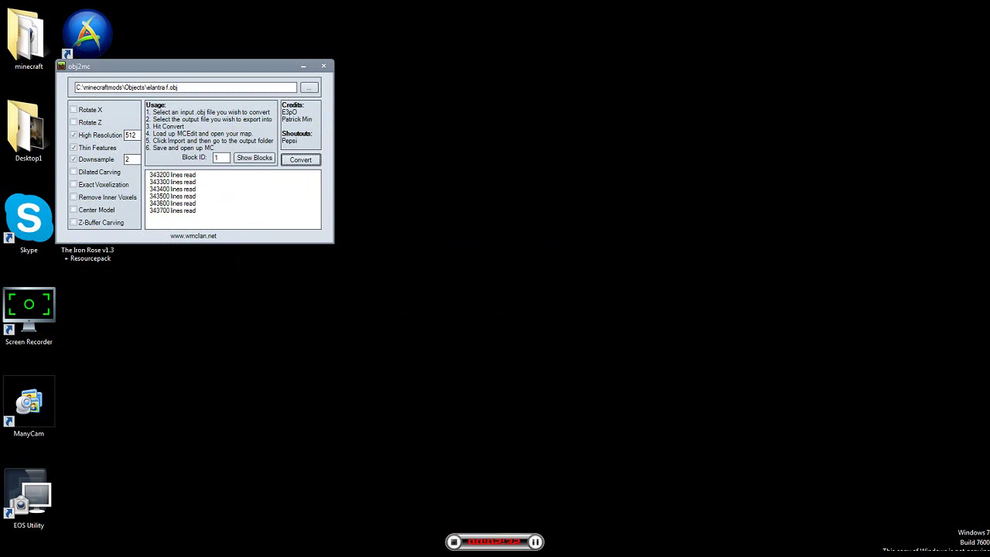
- Scroll through the DataValuesBeta block ID chart in Firefox, then minimize it
{"action": "left_click", "coordinate": [116, 544]}
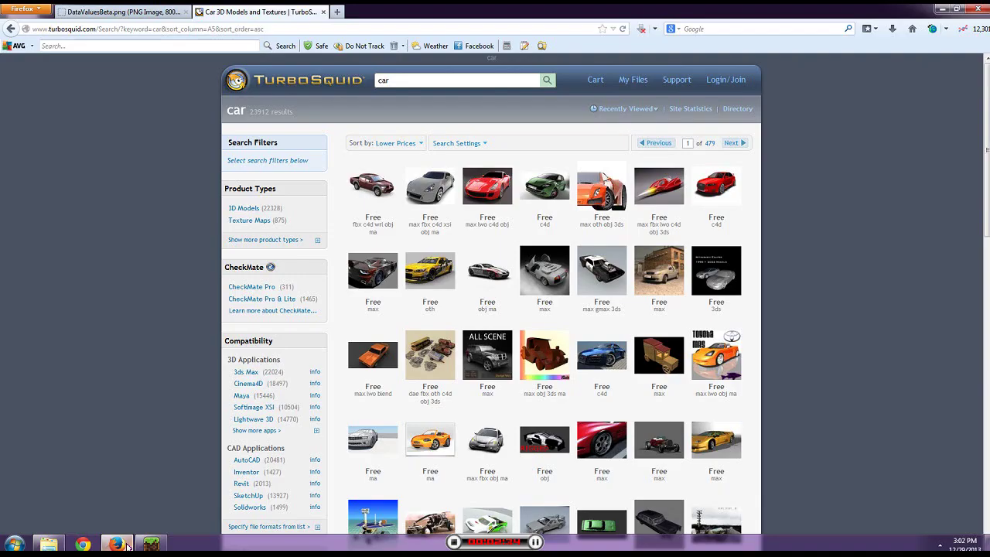
{"action": "left_click", "coordinate": [103, 10]}
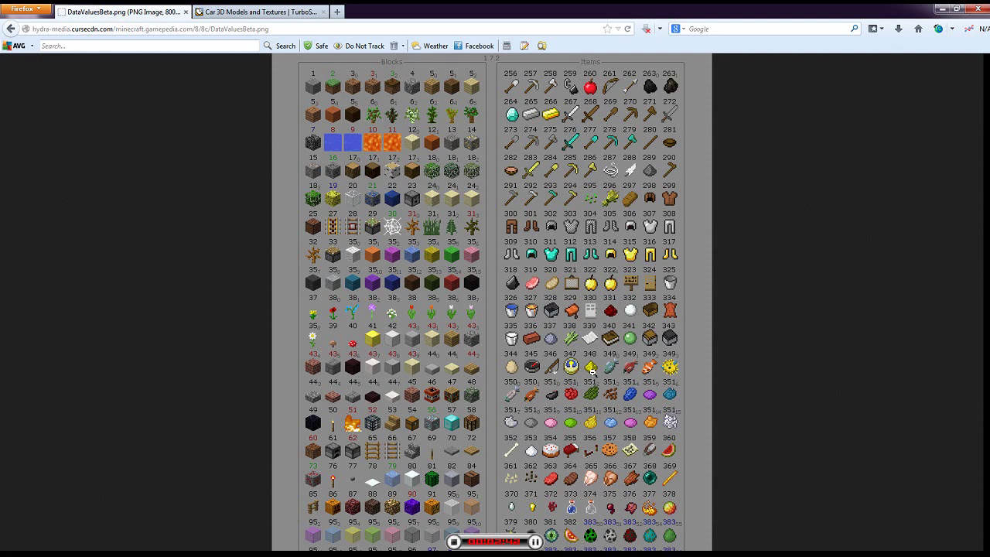
{"action": "scroll", "coordinate": [780, 301], "scroll_direction": "down", "scroll_amount": 3}
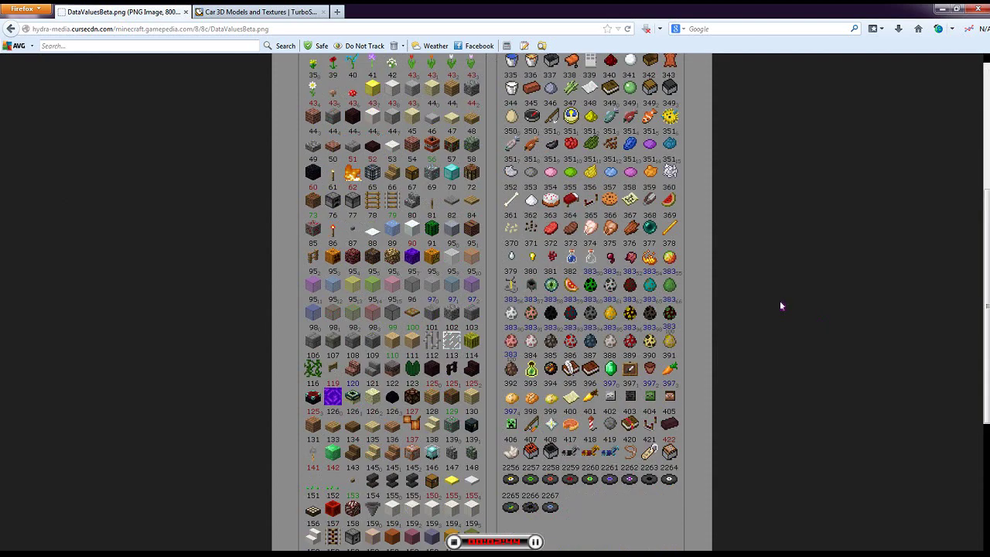
{"action": "scroll", "coordinate": [754, 317], "scroll_direction": "down", "scroll_amount": 5}
{"action": "scroll", "coordinate": [716, 335], "scroll_direction": "down", "scroll_amount": 3}
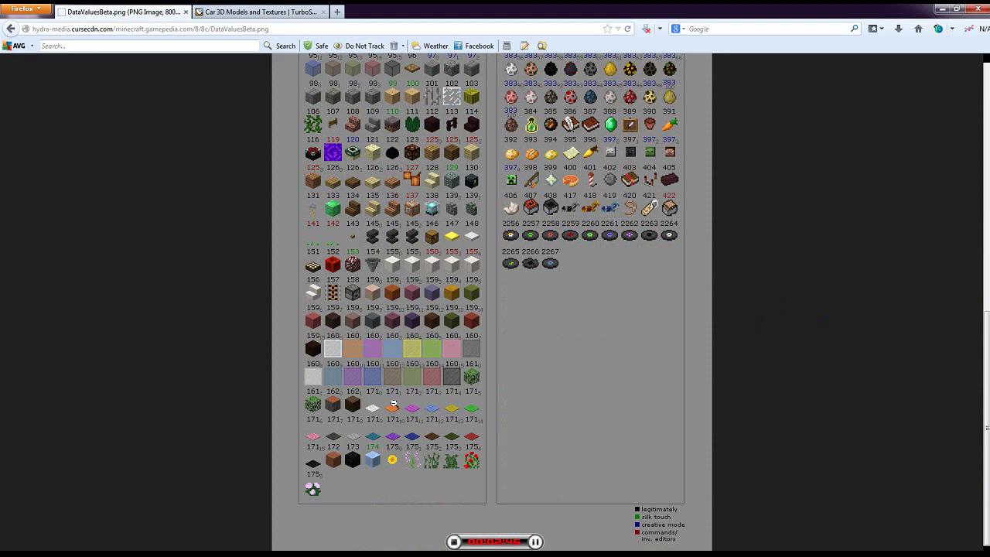
{"action": "scroll", "coordinate": [619, 352], "scroll_direction": "up", "scroll_amount": 4}
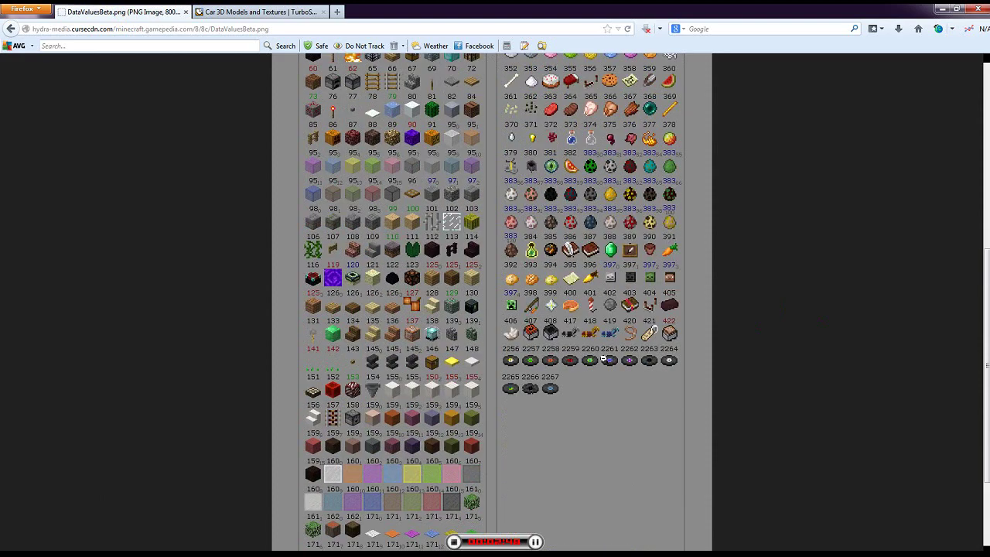
{"action": "scroll", "coordinate": [619, 352], "scroll_direction": "up", "scroll_amount": 4}
{"action": "scroll", "coordinate": [603, 354], "scroll_direction": "up", "scroll_amount": 4}
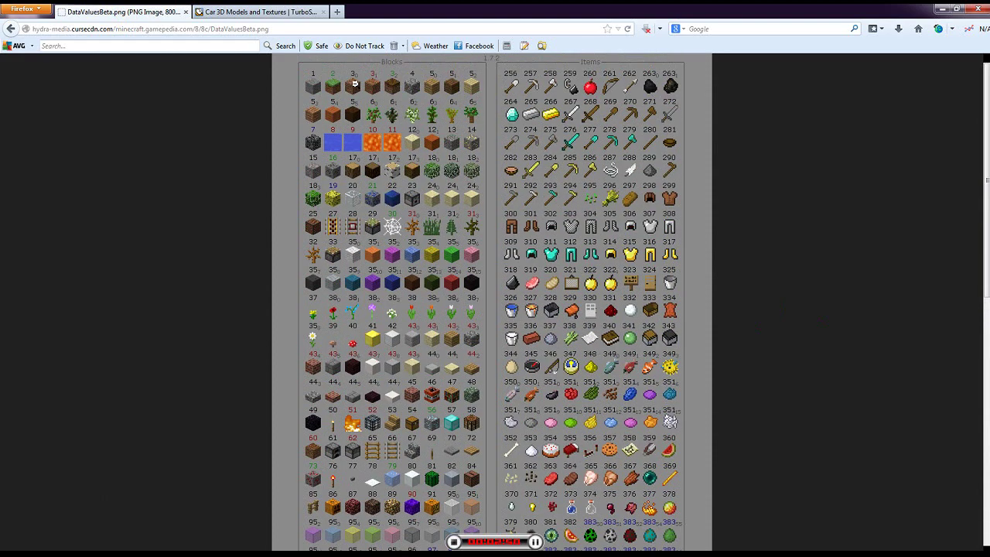
{"action": "left_click", "coordinate": [945, 9]}
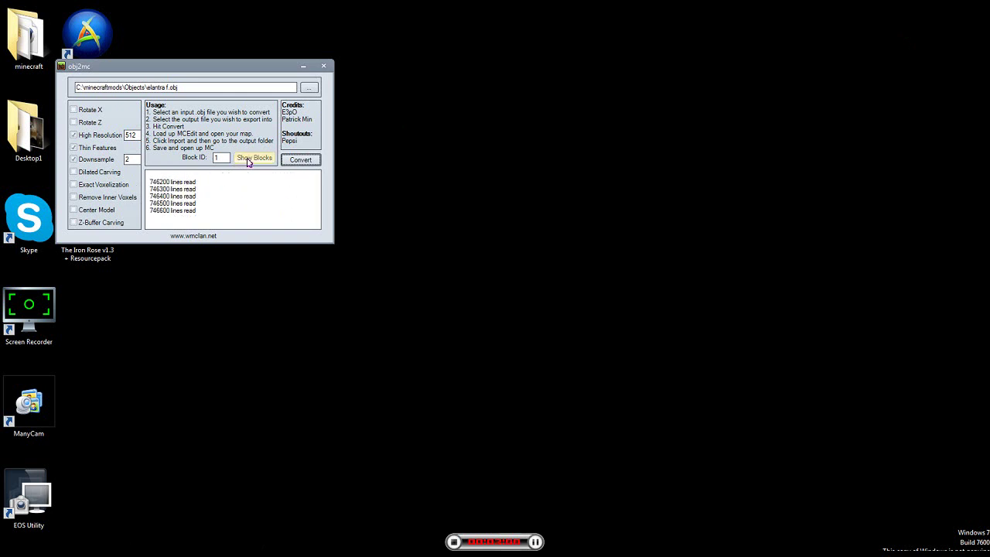
- Check the Block ID field, then close obj2mc after the 64×64×64 elantra schematic is written
{"action": "left_click", "coordinate": [219, 157]}
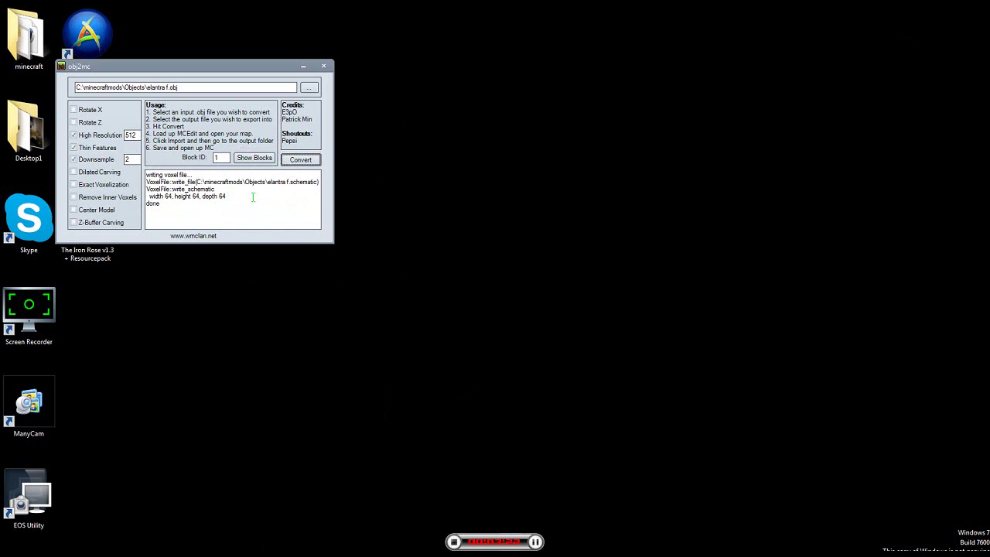
{"action": "left_click", "coordinate": [325, 68]}
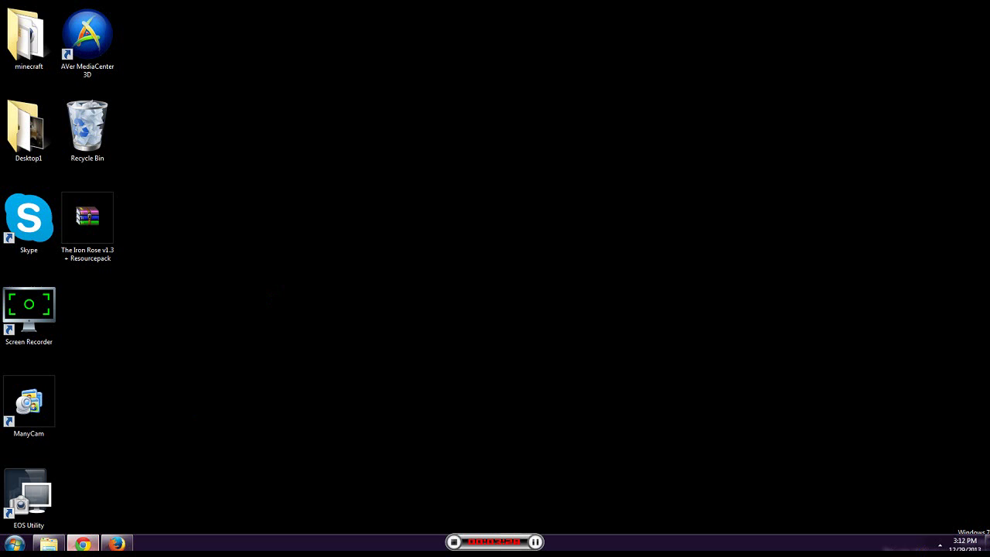
- Start mcedit from minecraftmods\worldeditor and hide Explorer
{"action": "left_click", "coordinate": [48, 542]}
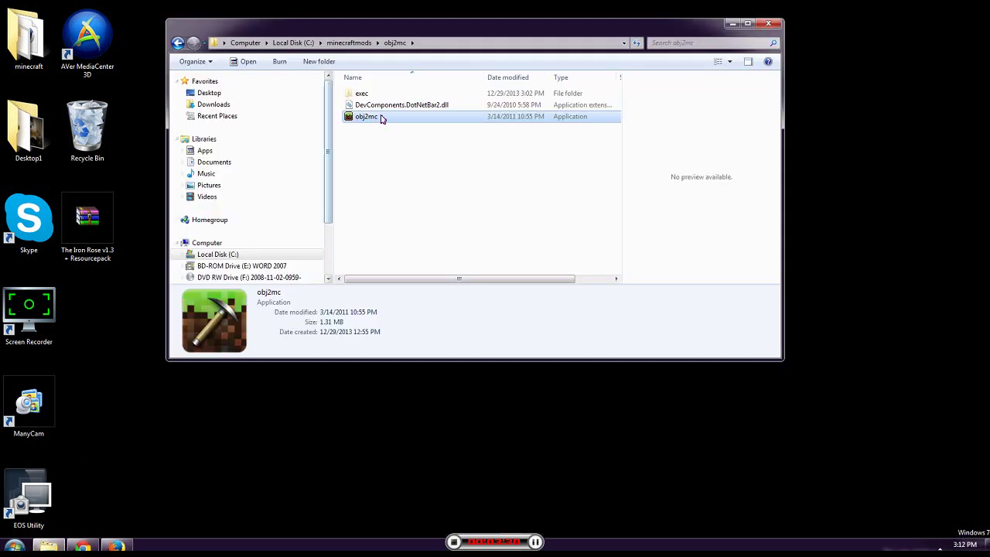
{"action": "left_click", "coordinate": [360, 46]}
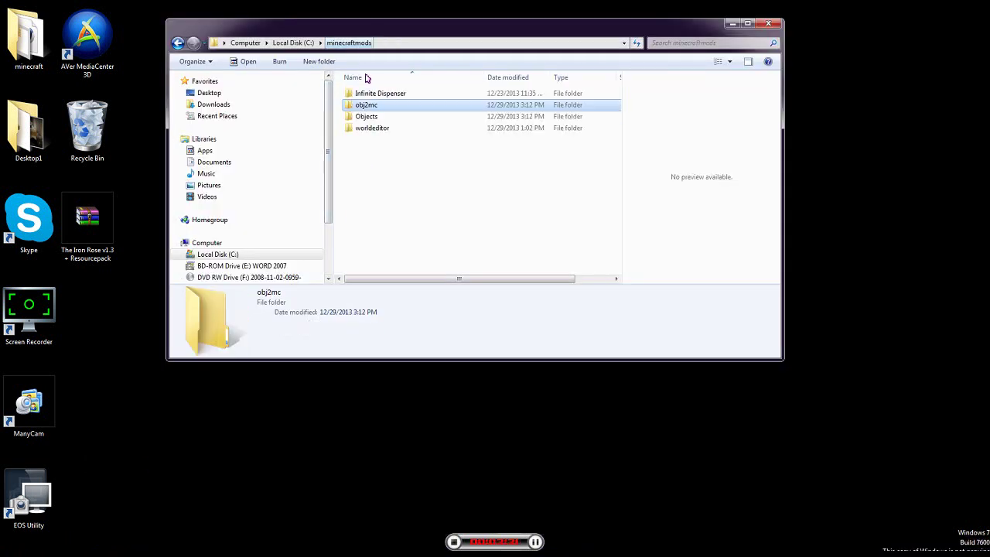
{"action": "double_click", "coordinate": [376, 128]}
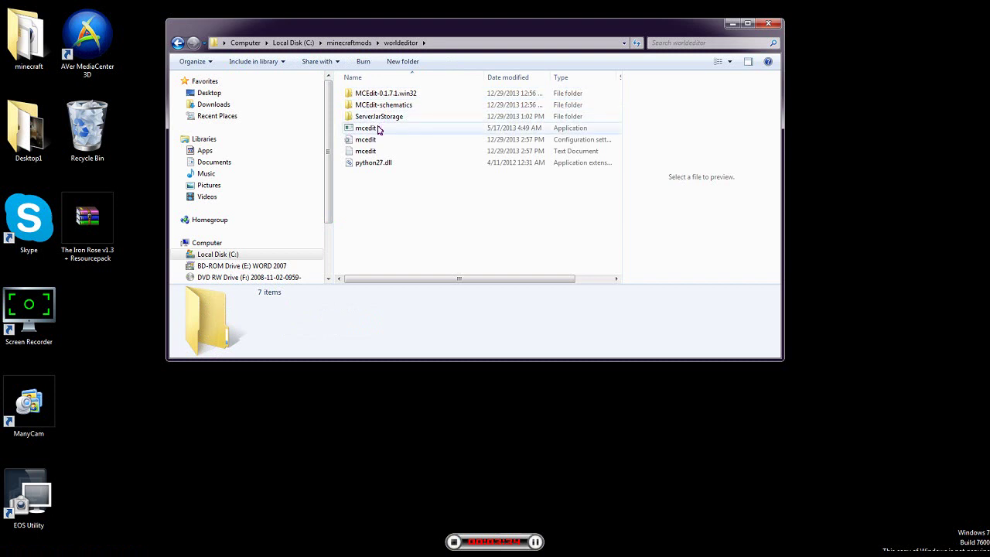
{"action": "double_click", "coordinate": [366, 128]}
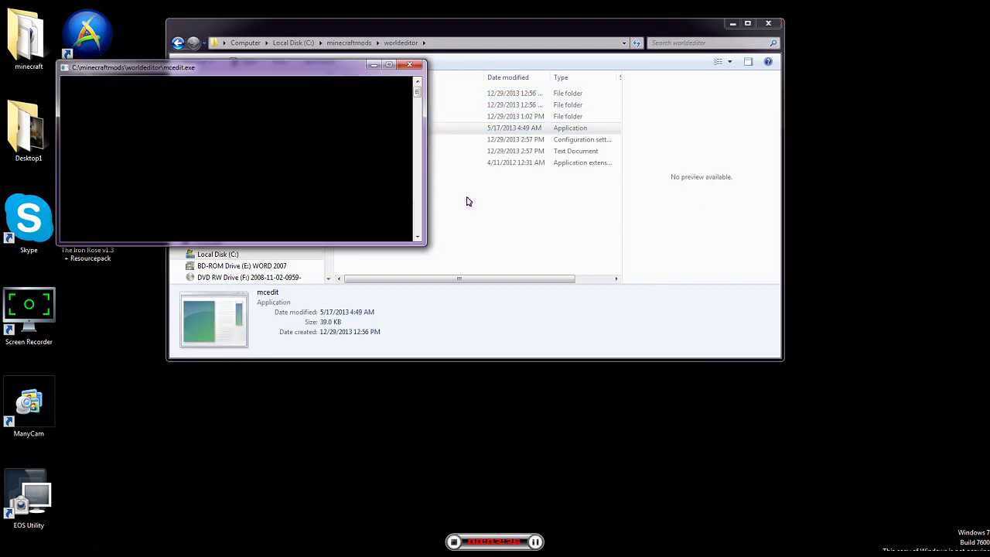
{"action": "left_click", "coordinate": [733, 24]}
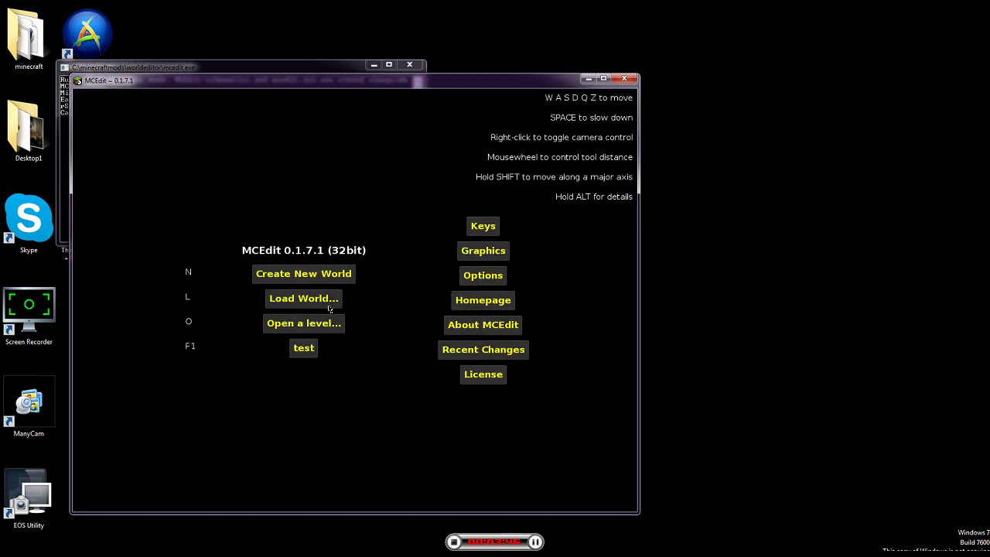
- Load the 'test' world and fly the camera around the grey Mario statue
{"action": "left_click", "coordinate": [330, 303]}
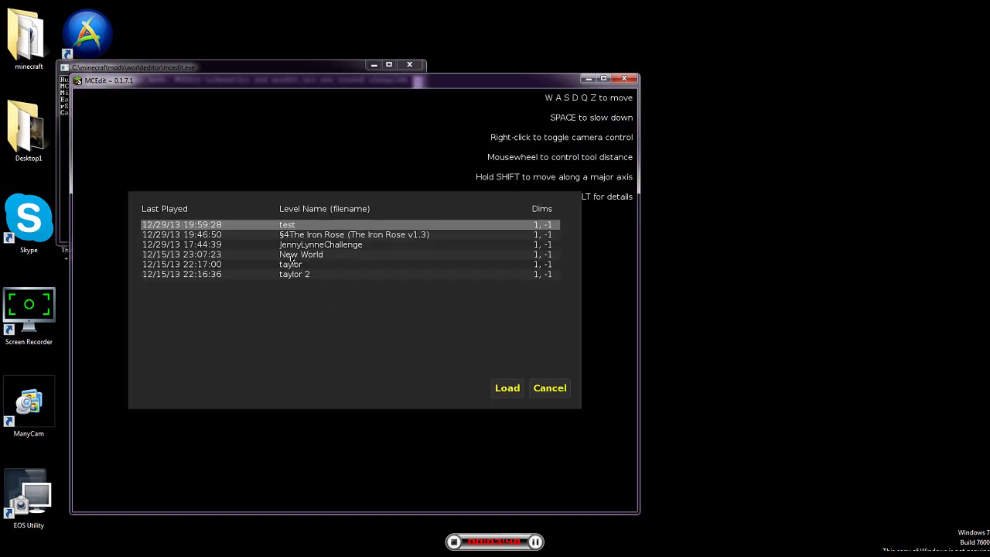
{"action": "left_click", "coordinate": [505, 396]}
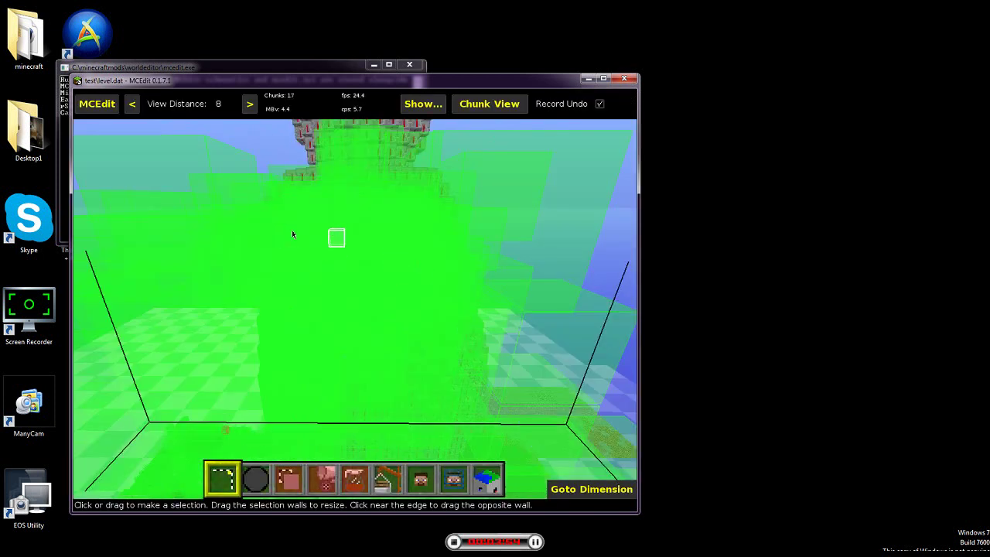
{"action": "mouse_move", "coordinate": [220, 224]}
{"action": "right_mouse_down"}
{"action": "mouse_move", "coordinate": [367, 314]}
{"action": "mouse_move", "coordinate": [322, 317]}
{"action": "mouse_move", "coordinate": [368, 319]}
{"action": "mouse_move", "coordinate": [207, 279]}
{"action": "right_mouse_up"}
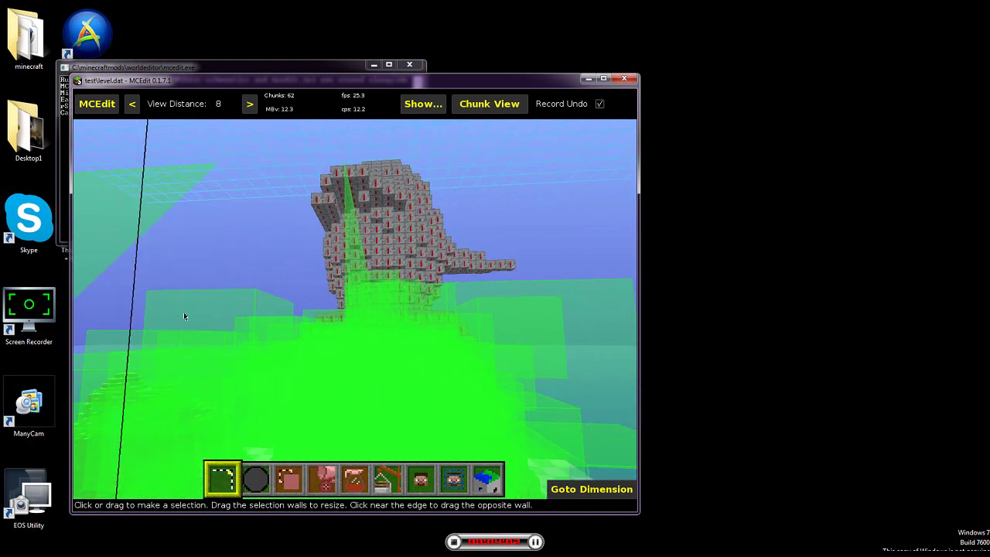
{"action": "mouse_move", "coordinate": [401, 333]}
{"action": "right_mouse_down"}
{"action": "mouse_move", "coordinate": [364, 347]}
{"action": "mouse_move", "coordinate": [485, 300]}
{"action": "mouse_move", "coordinate": [587, 298]}
{"action": "mouse_move", "coordinate": [369, 319]}
{"action": "mouse_move", "coordinate": [350, 307]}
{"action": "mouse_move", "coordinate": [452, 293]}
{"action": "right_mouse_up"}
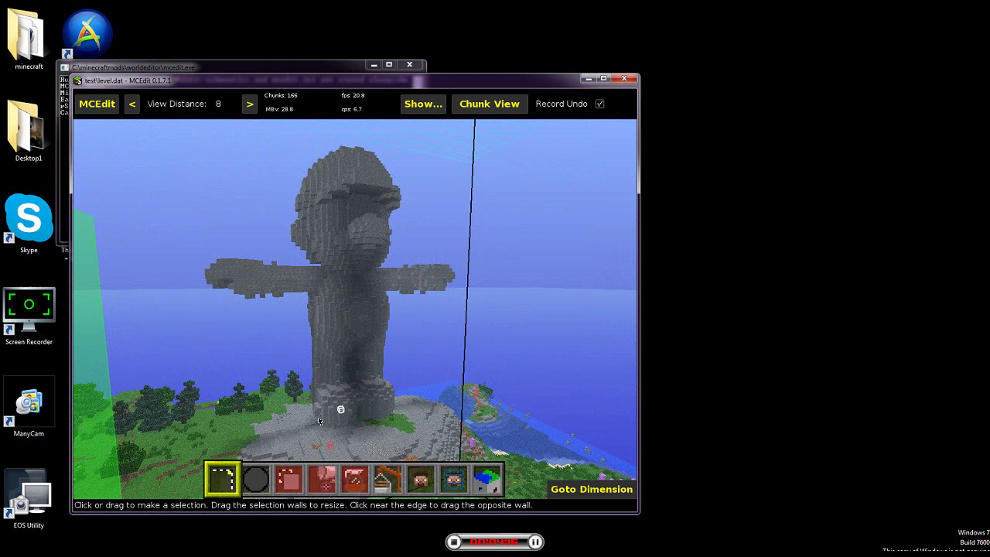
{"action": "right_click_drag", "start_coordinate": [310, 428], "coordinate": [311, 429]}
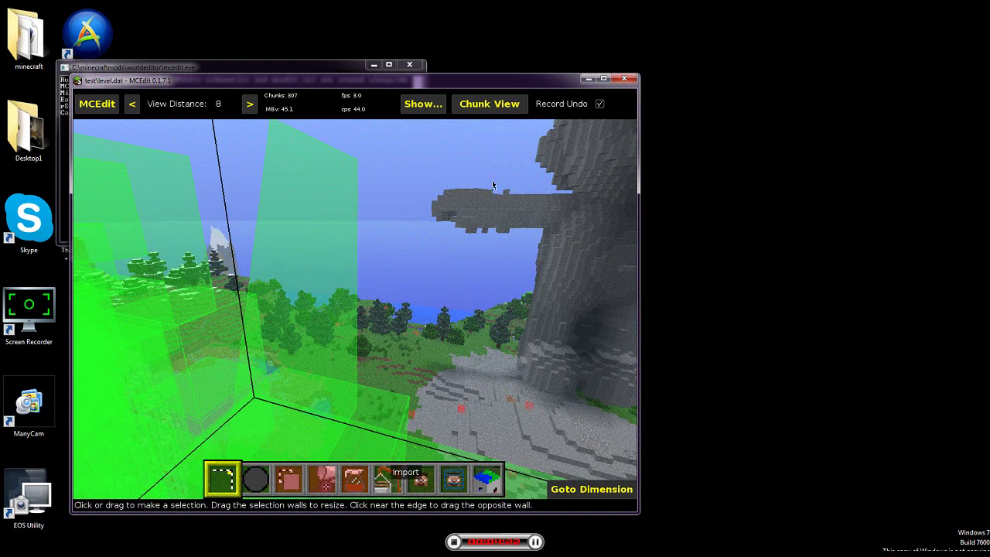
- Maximize MCEdit and load 'elantra f.schematic' as an import preview
{"action": "left_click", "coordinate": [603, 78]}
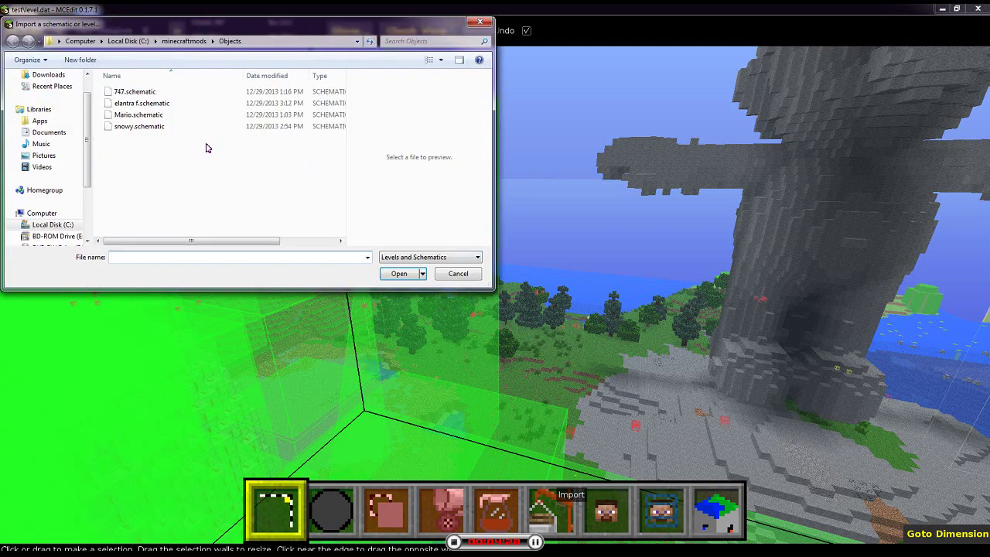
{"action": "left_click", "coordinate": [153, 106]}
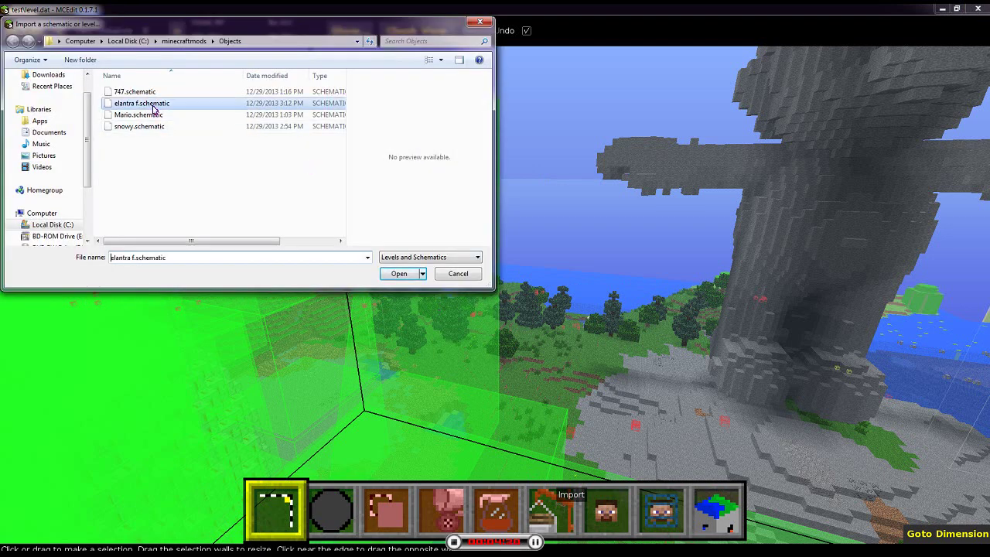
{"action": "left_click", "coordinate": [401, 273]}
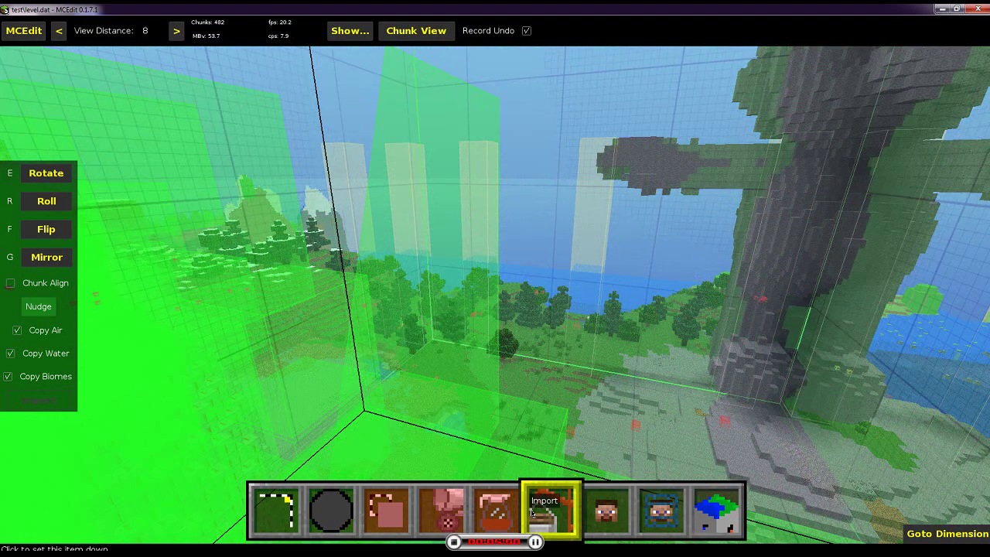
- Discard the elantra preview and load 747.schematic for import instead
{"action": "key", "text": "1"}
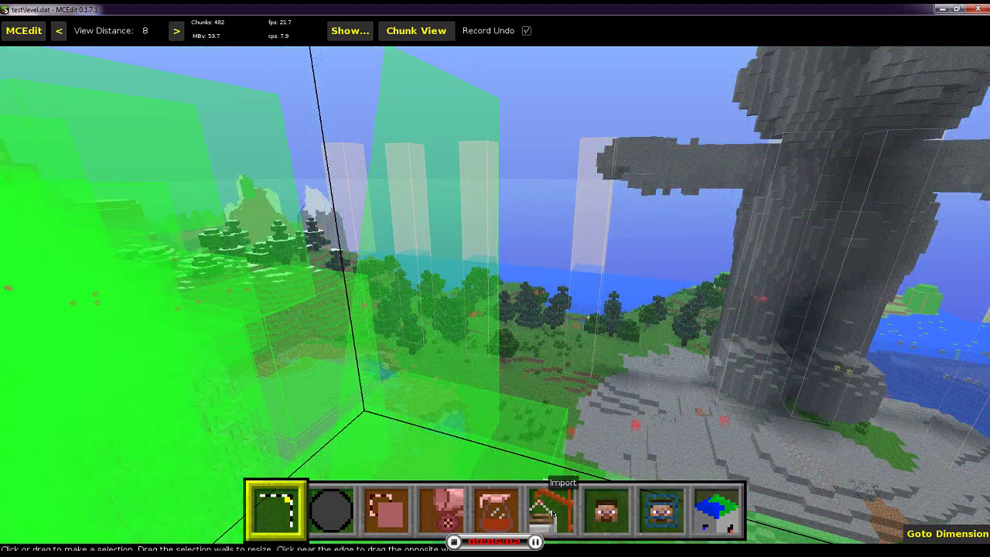
{"action": "left_click", "coordinate": [553, 512]}
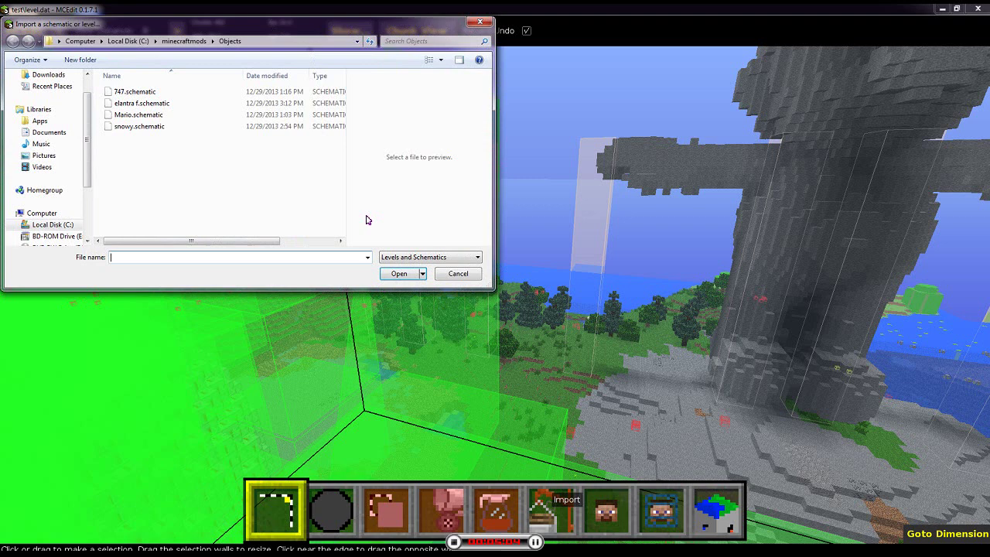
{"action": "left_click", "coordinate": [147, 91]}
{"action": "left_click", "coordinate": [396, 273]}
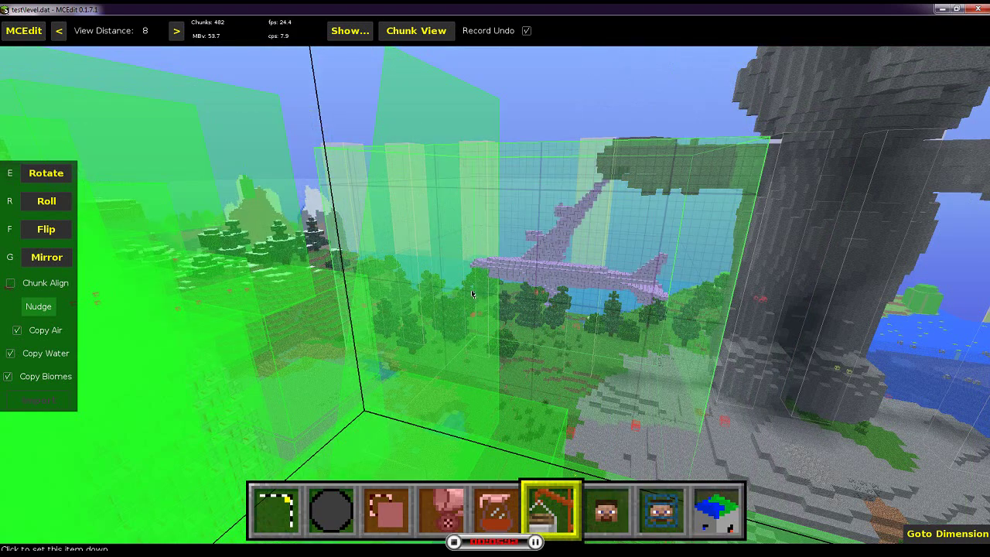
- Rotate the 747 twice and position it above the trees beside the Mario statue
{"action": "key", "text": "r"}
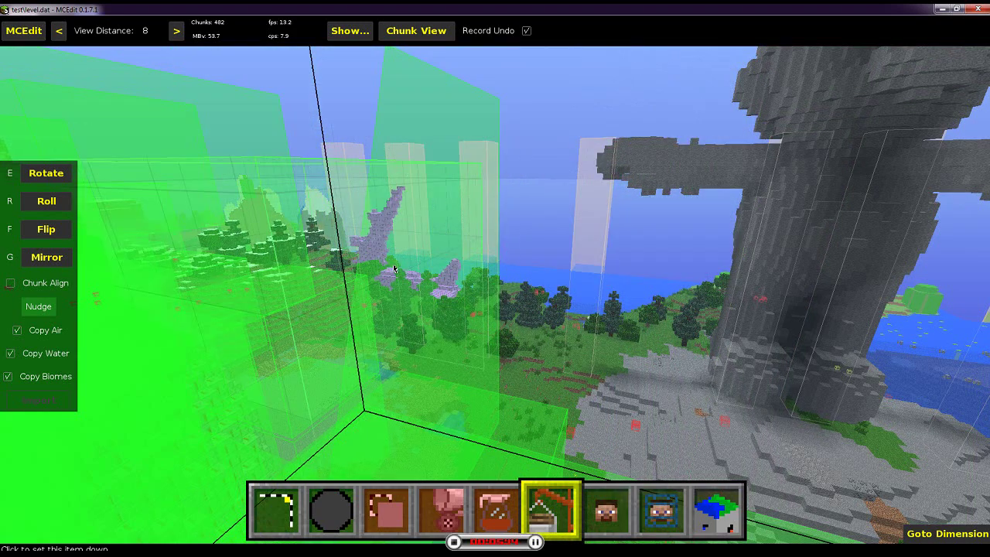
{"action": "key", "text": "r"}
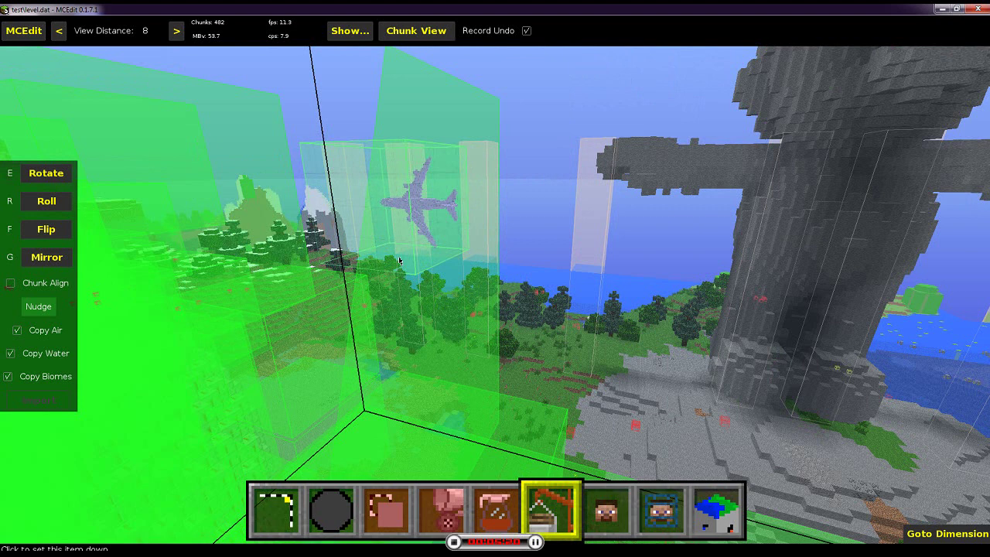
{"action": "left_click", "coordinate": [399, 261]}
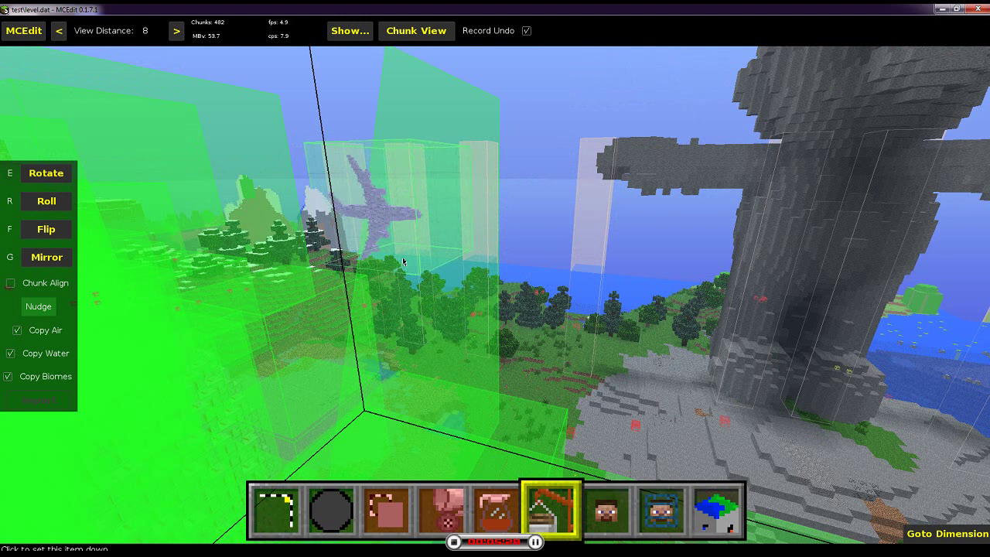
{"action": "left_click", "coordinate": [402, 261]}
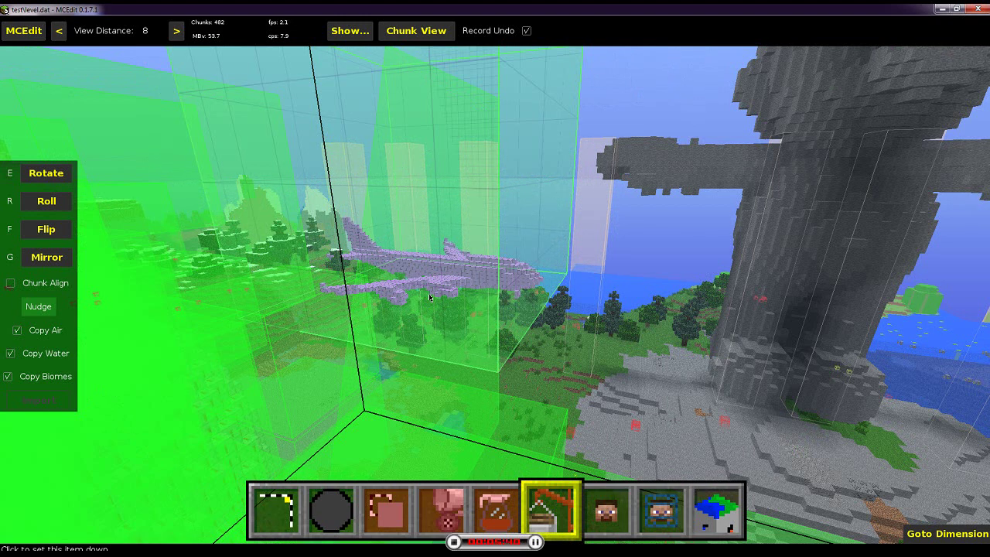
{"action": "left_click", "coordinate": [429, 298]}
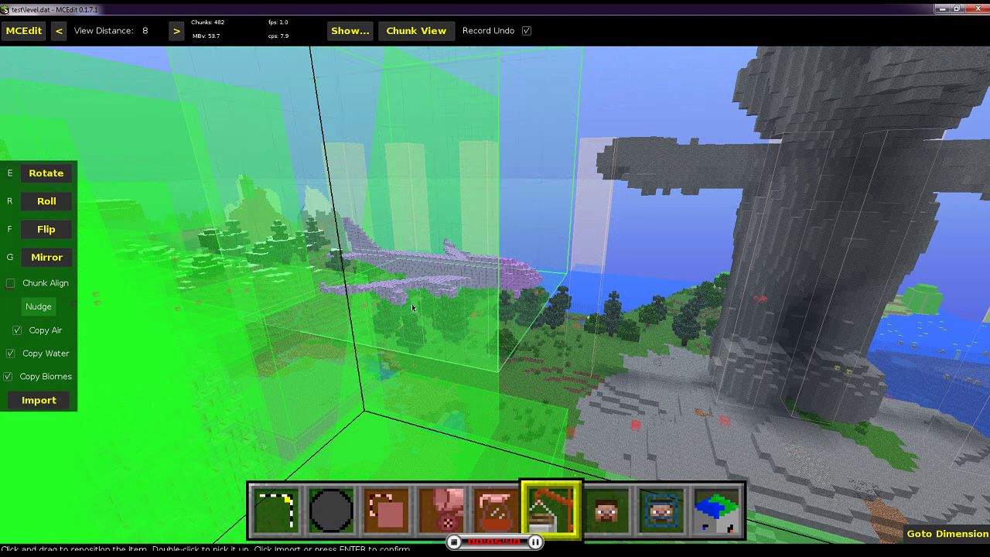
- Confirm the 747 import, then Save the world and Quit from the MCEdit menu
{"action": "left_click", "coordinate": [52, 405]}
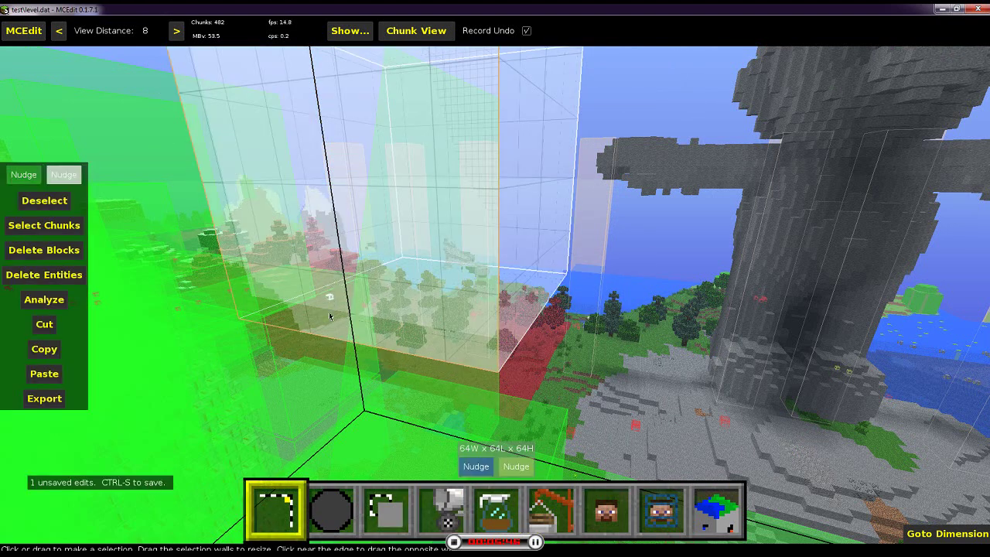
{"action": "left_click", "coordinate": [26, 32]}
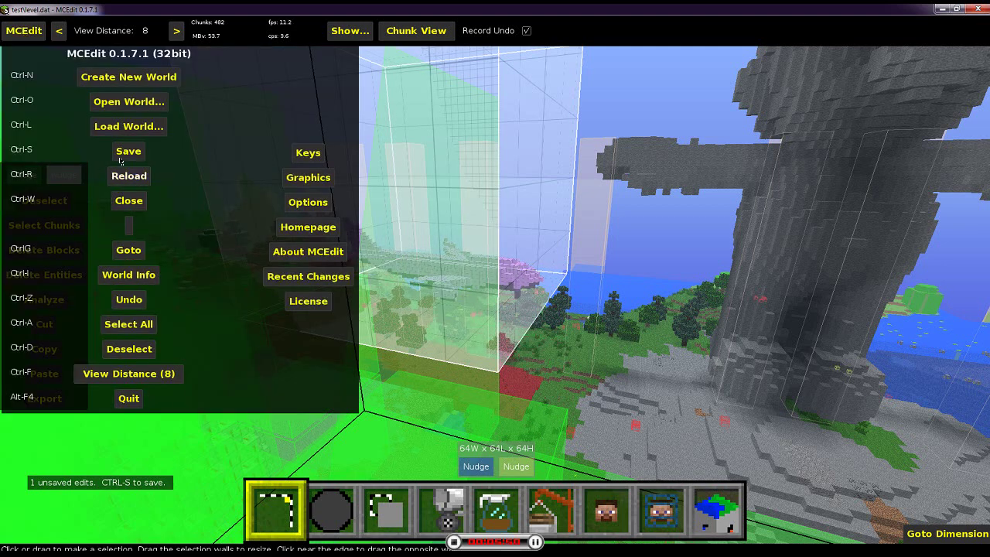
{"action": "left_click", "coordinate": [124, 150]}
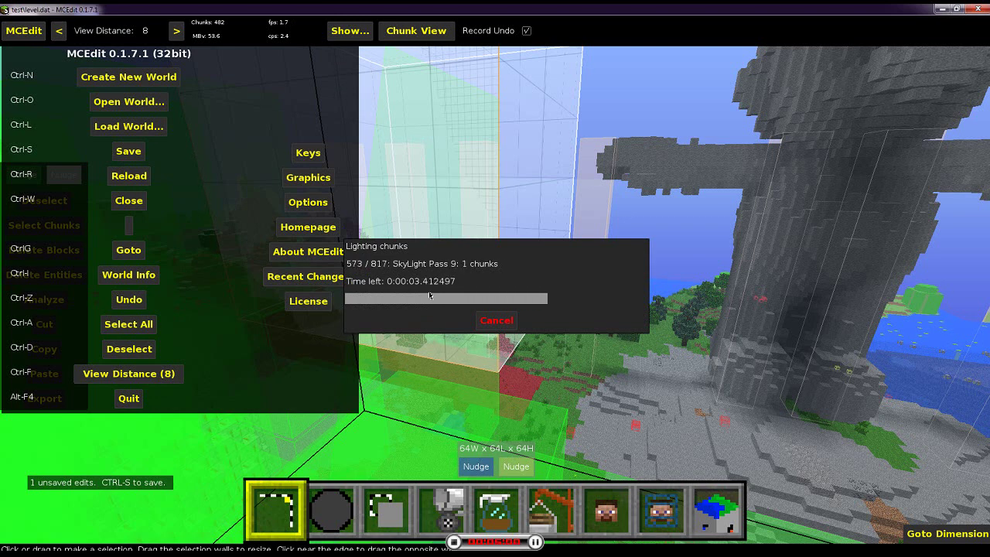
{"action": "left_click", "coordinate": [128, 398]}
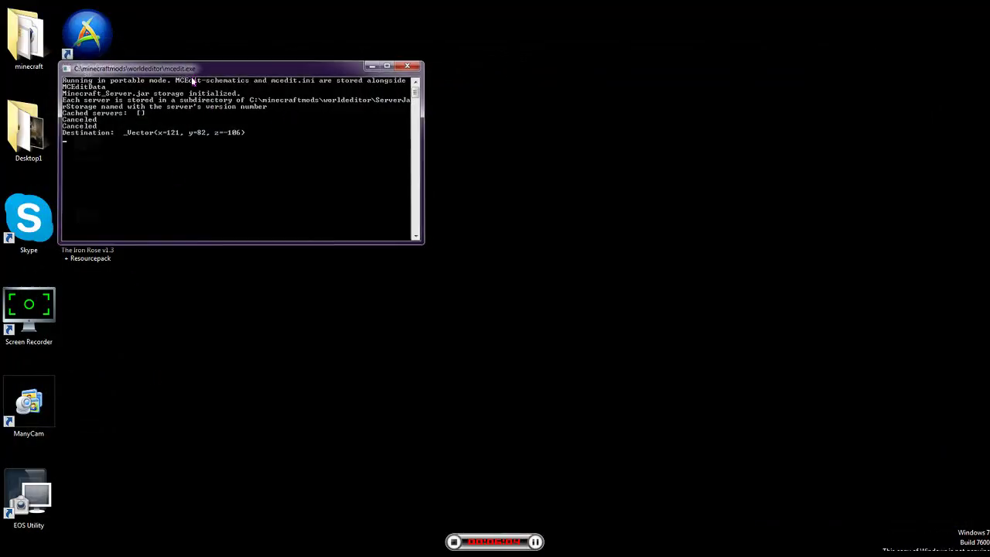
- Open the Desktop1 folder and scroll down to find the launcher
{"action": "double_click", "coordinate": [23, 140]}
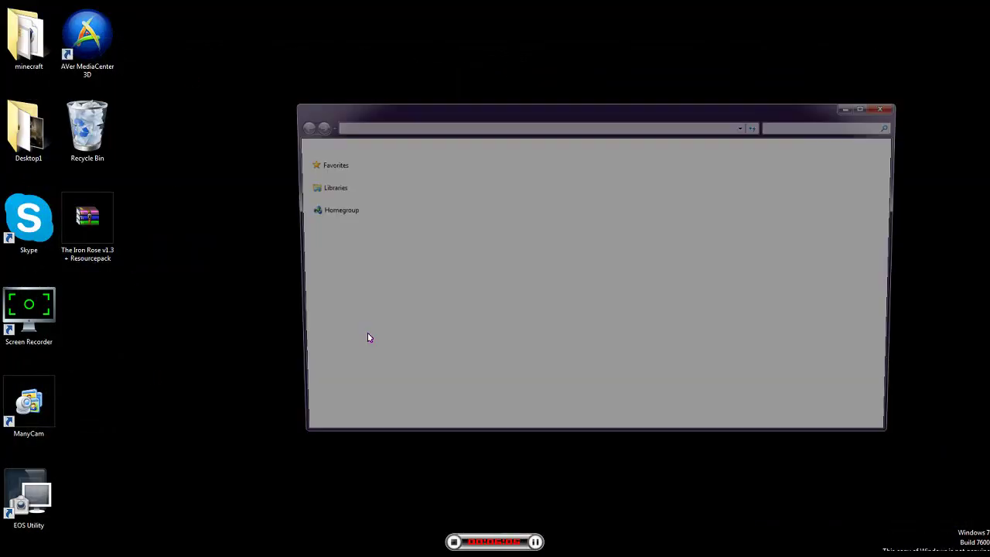
{"action": "left_click", "coordinate": [503, 315]}
{"action": "scroll", "coordinate": [500, 322], "scroll_direction": "down", "scroll_amount": 5}
{"action": "scroll", "coordinate": [500, 322], "scroll_direction": "down", "scroll_amount": 1}
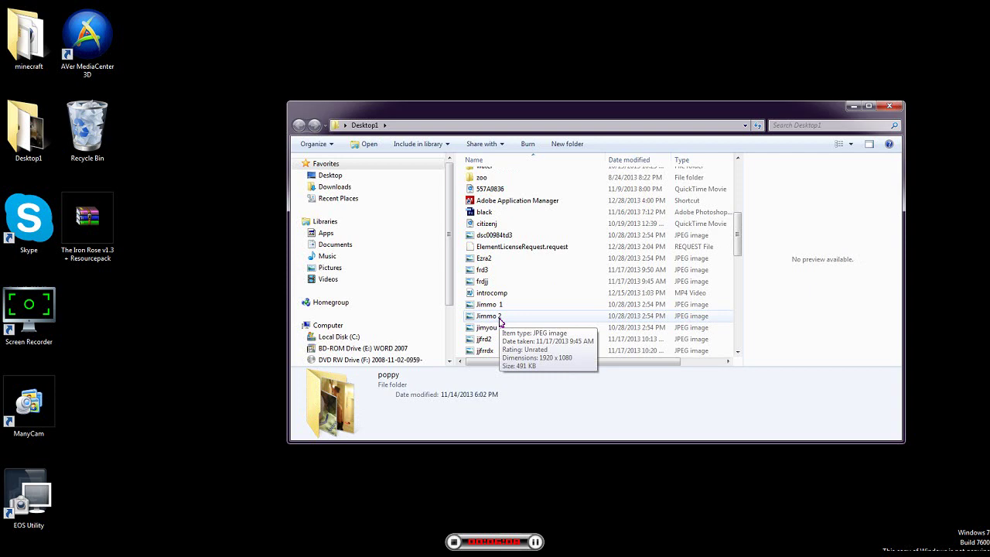
{"action": "scroll", "coordinate": [500, 316], "scroll_direction": "down", "scroll_amount": 2}
{"action": "scroll", "coordinate": [500, 309], "scroll_direction": "down", "scroll_amount": 1}
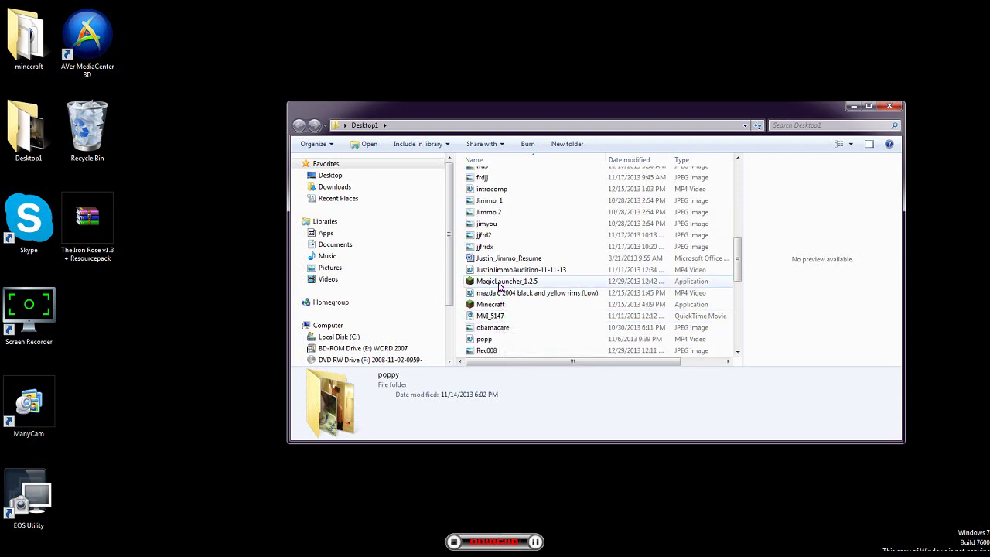
- Run MagicLauncher_1.2.5, allow it past the security warning, and log in to Minecraft 1.7.4
{"action": "double_click", "coordinate": [499, 283]}
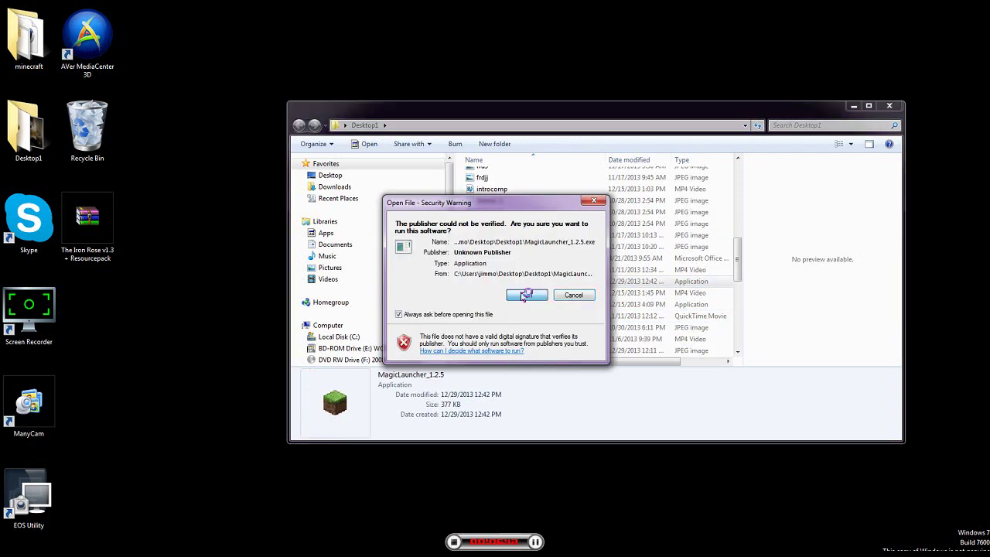
{"action": "left_click", "coordinate": [526, 294]}
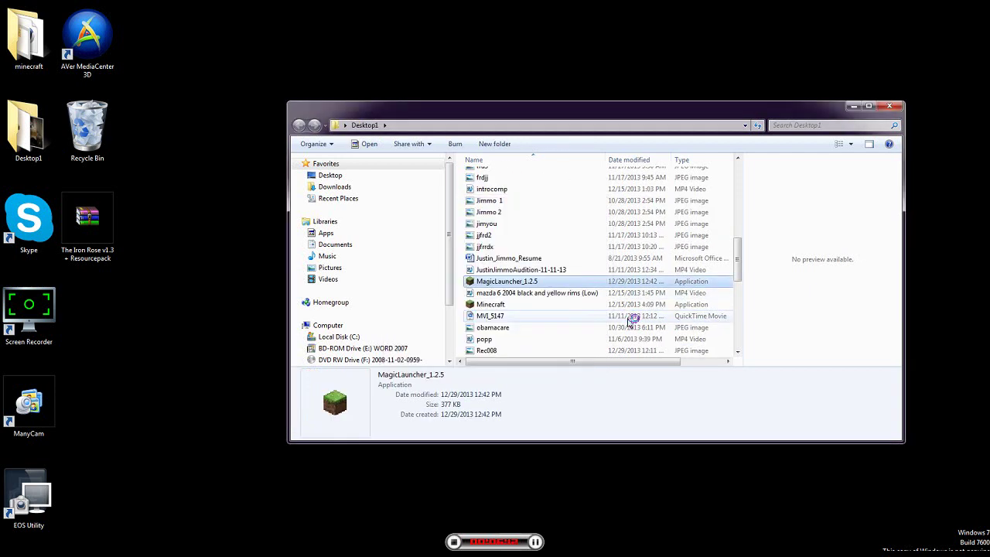
{"action": "left_click", "coordinate": [853, 107]}
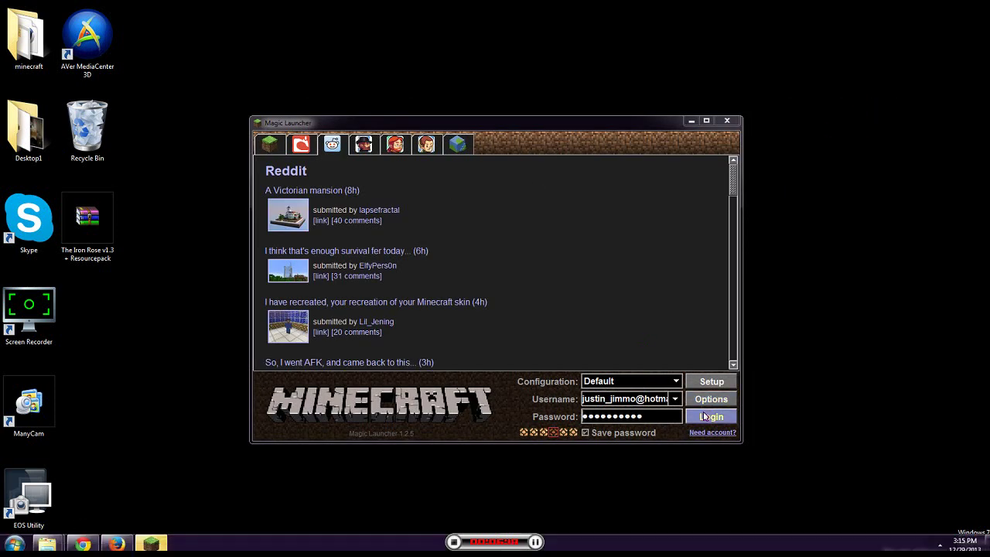
{"action": "left_click", "coordinate": [704, 417]}
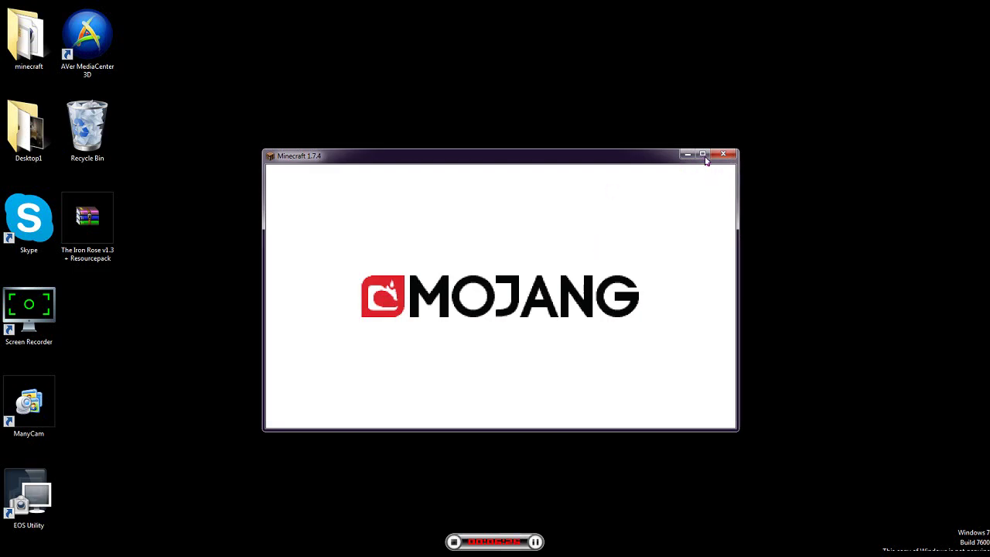
- Maximize Minecraft and play the singleplayer world 'test'
{"action": "left_click", "coordinate": [703, 155]}
{"action": "left_click", "coordinate": [475, 218]}
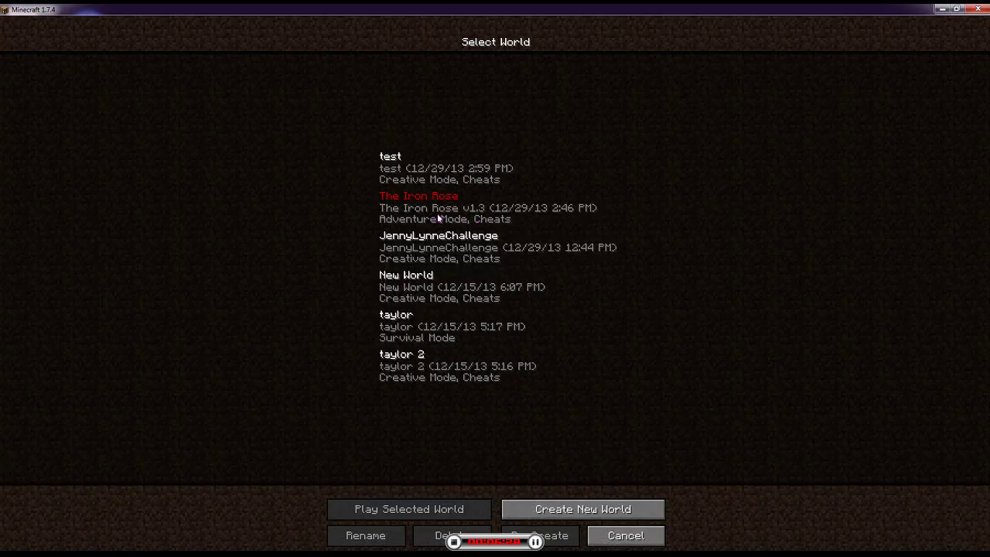
{"action": "left_click", "coordinate": [401, 169]}
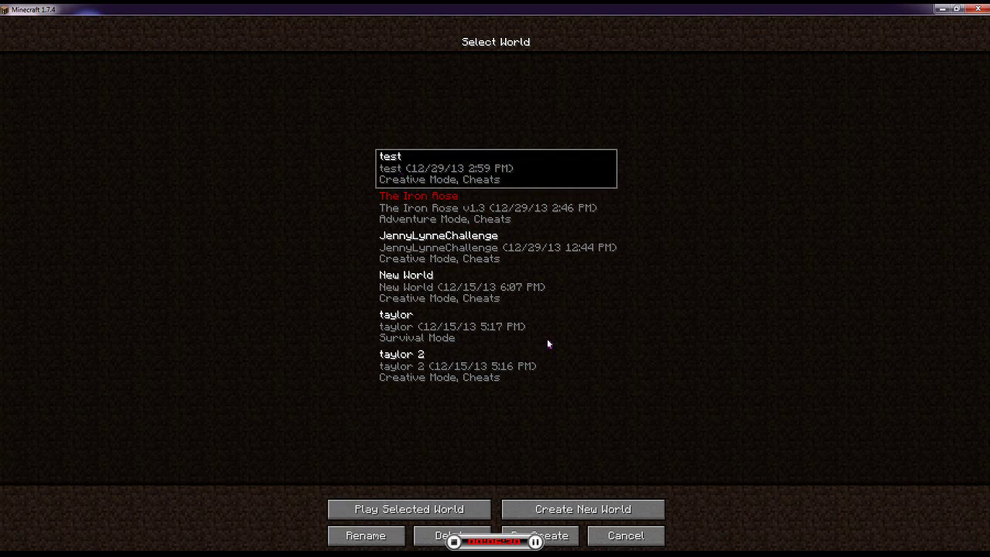
{"action": "left_click", "coordinate": [454, 511]}
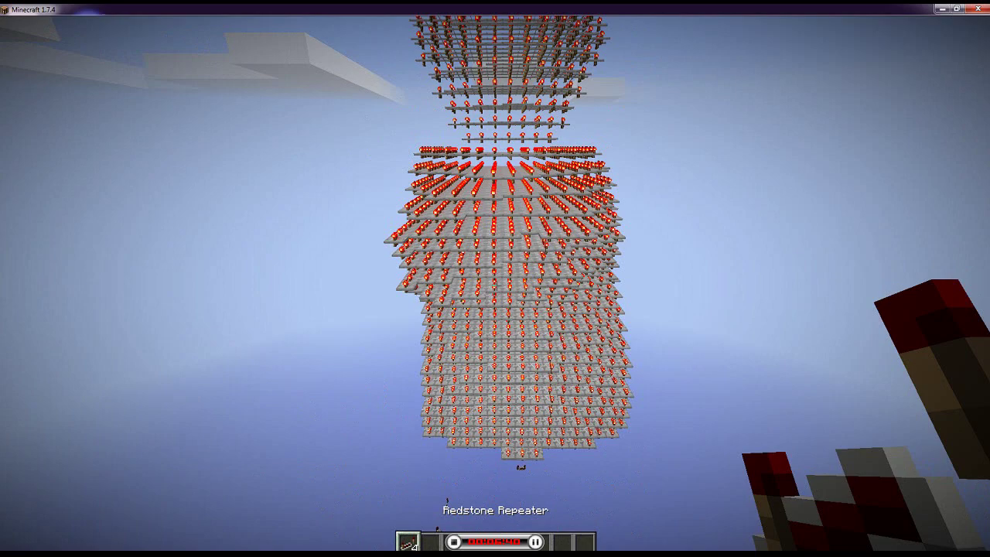
- Fly forward toward the redstone-lit tower in the test world
{"action": "key", "text": "w"}
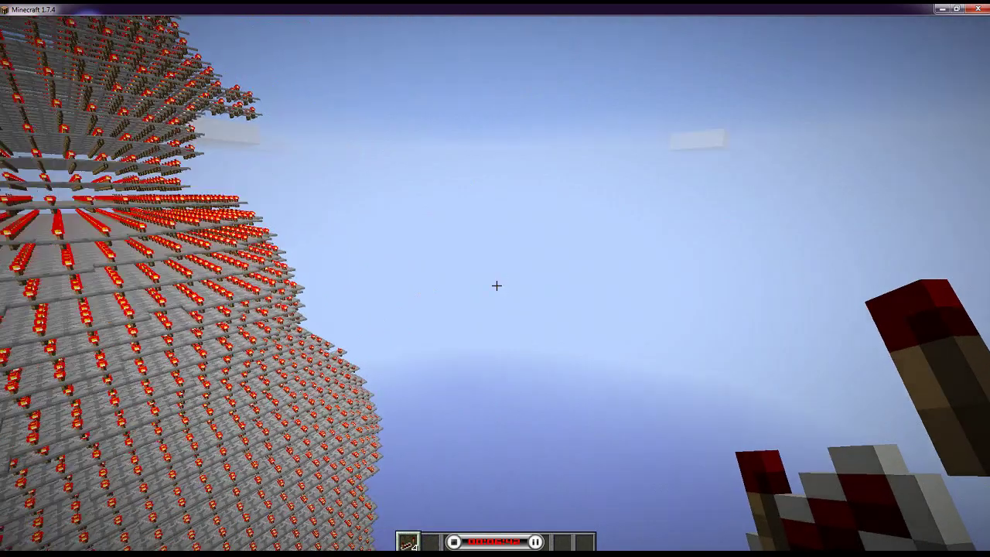